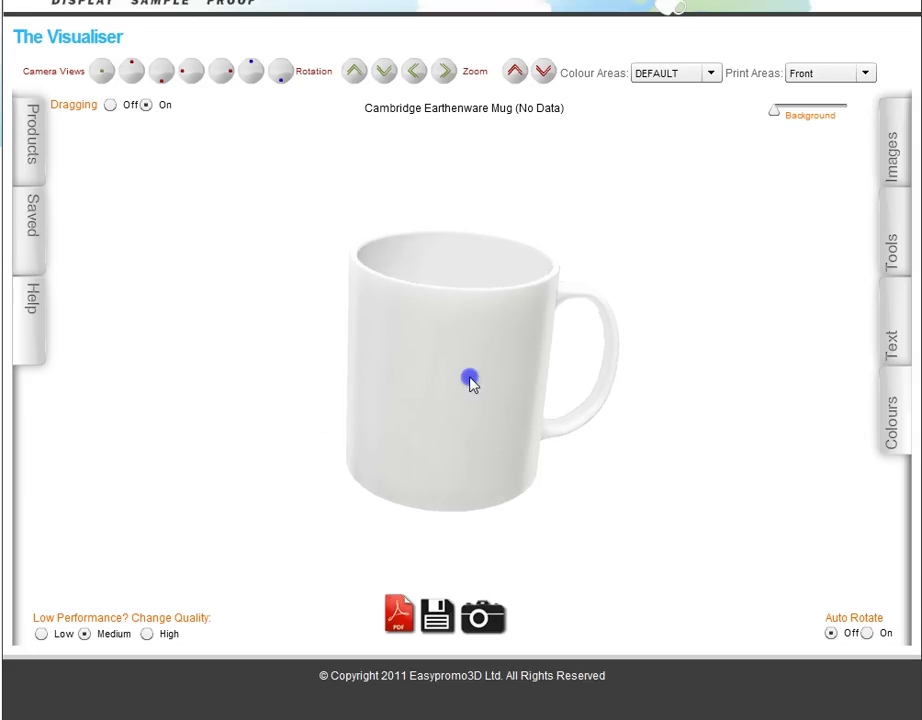
- Examine the mug model, the product library's categories and the details of the products in the Examples category
{"action": "left_click_drag", "start_coordinate": [464, 378], "coordinate": [463, 376]}
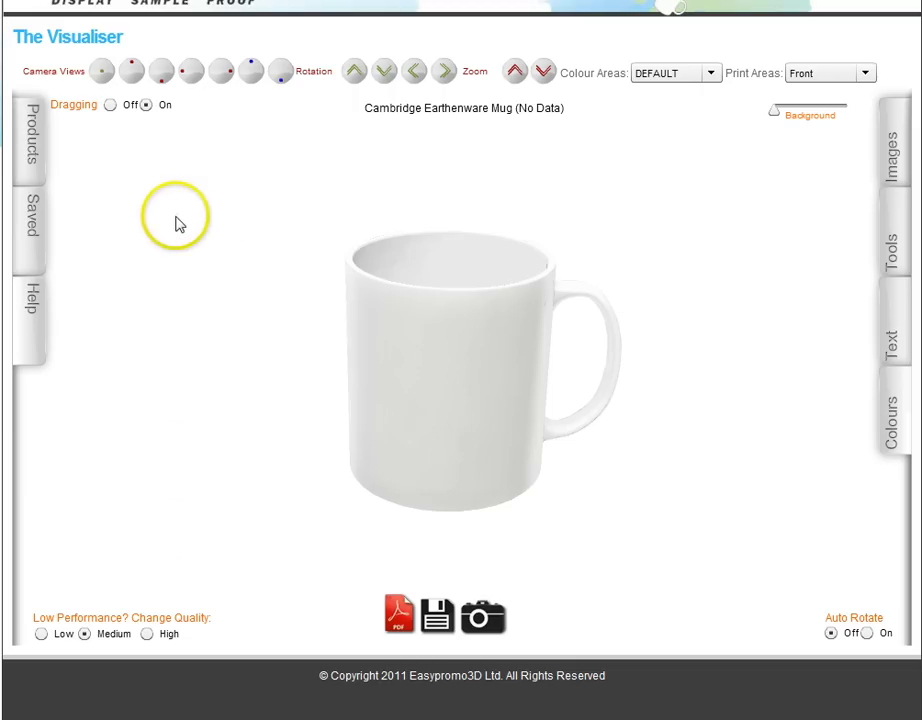
{"action": "left_click", "coordinate": [32, 155]}
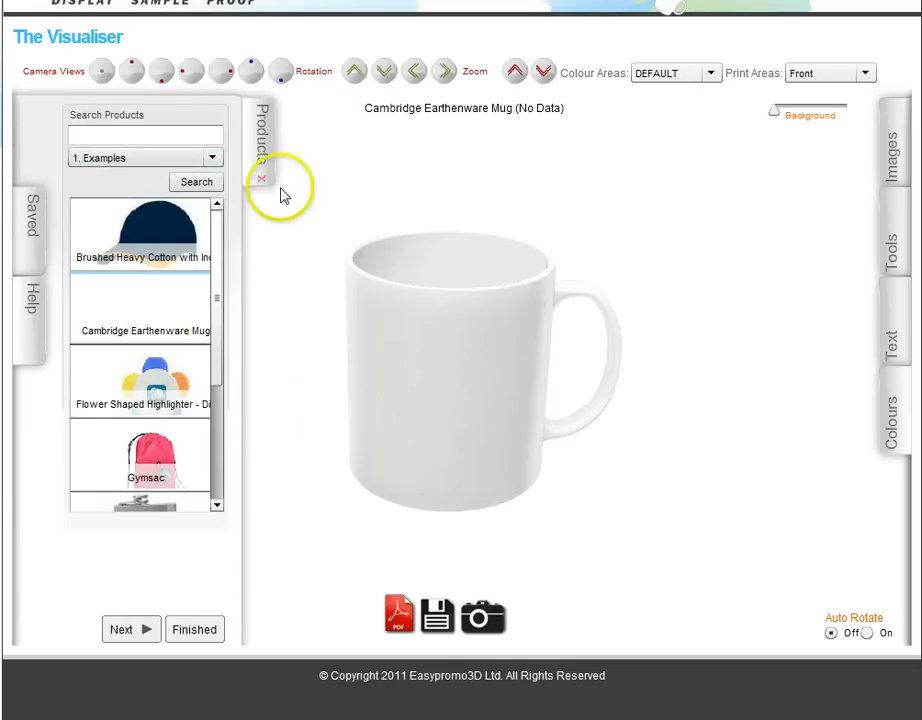
{"action": "left_click", "coordinate": [513, 72]}
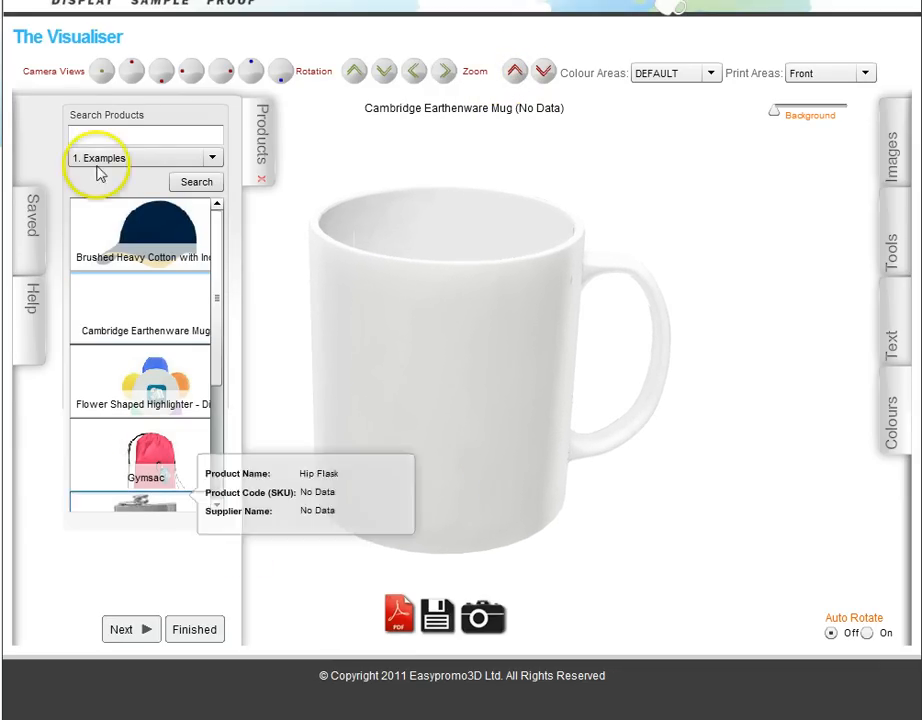
{"action": "left_click", "coordinate": [137, 159]}
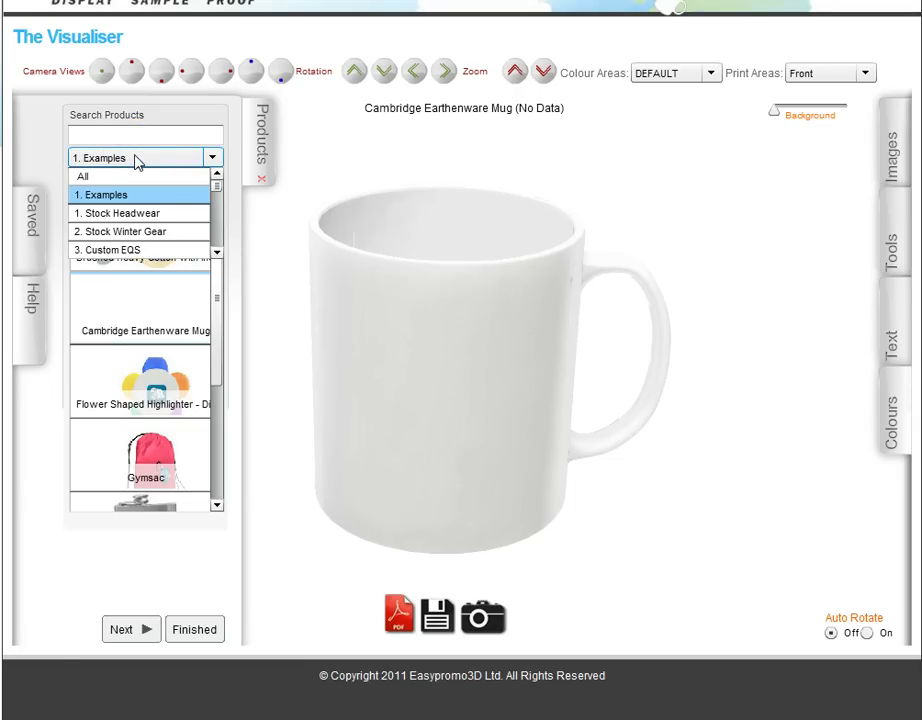
{"action": "left_click", "coordinate": [137, 162]}
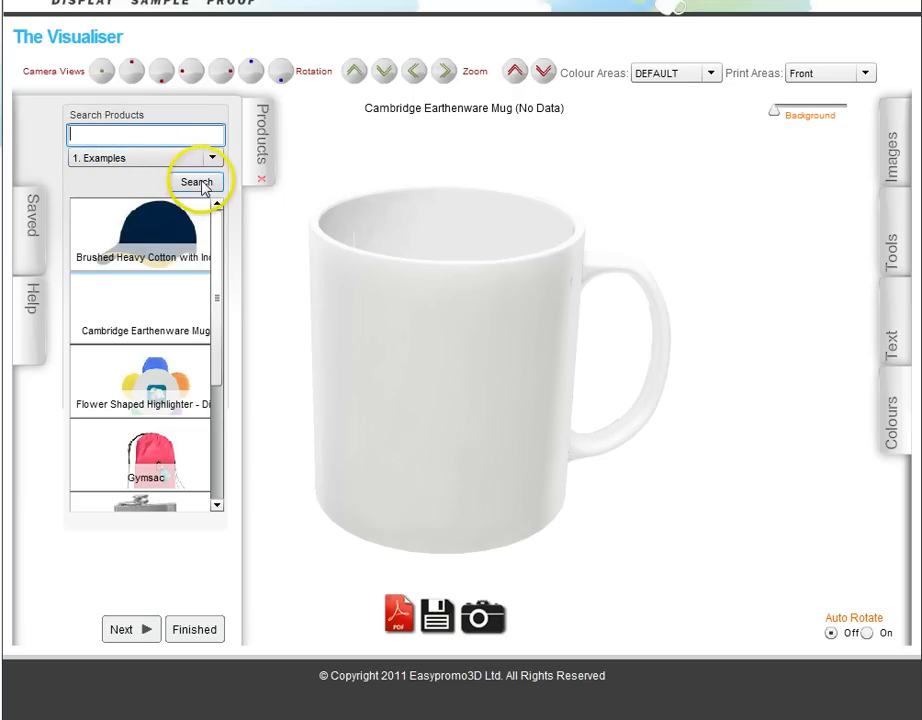
{"action": "mouse_move", "coordinate": [116, 346]}
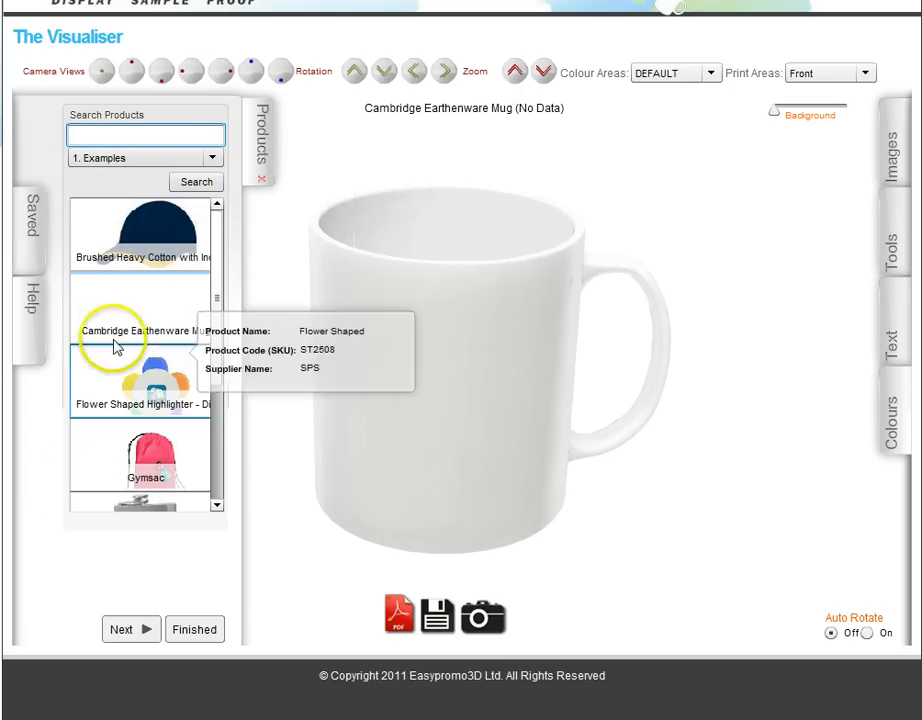
{"action": "mouse_move", "coordinate": [118, 318]}
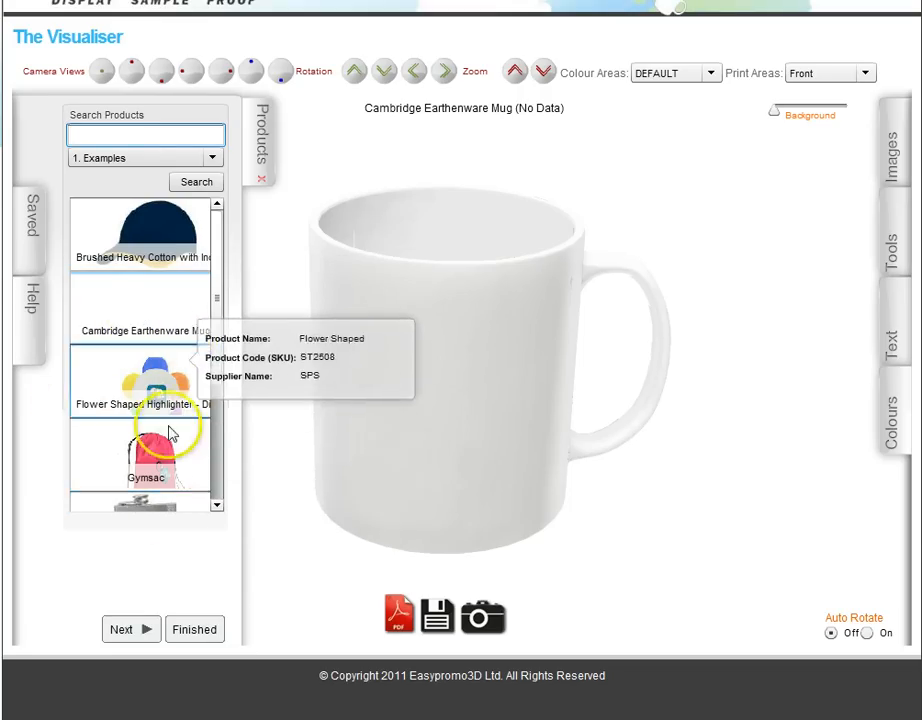
- Load the Gymsac from the example products and turn the enlarged model to face the front
{"action": "left_click", "coordinate": [146, 463]}
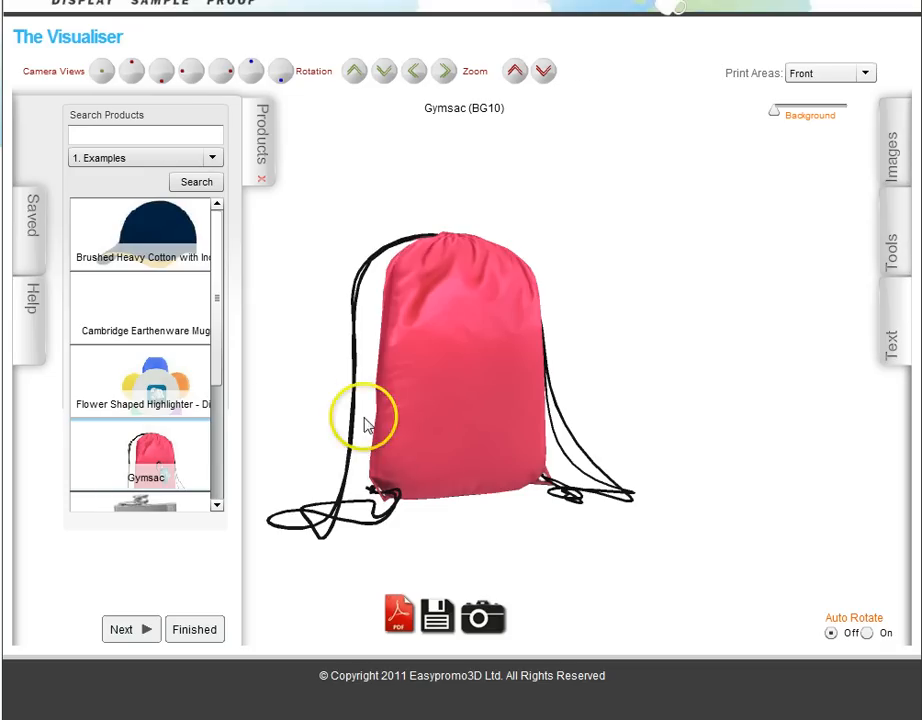
{"action": "left_click", "coordinate": [515, 70]}
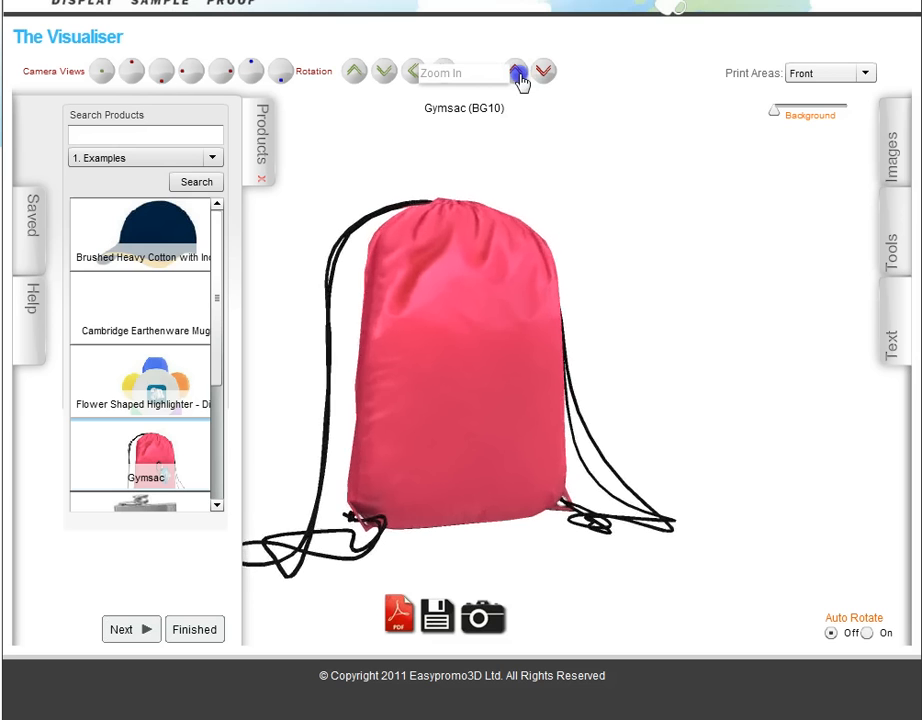
{"action": "left_click", "coordinate": [470, 426]}
{"action": "left_click_drag", "start_coordinate": [470, 427], "coordinate": [441, 440]}
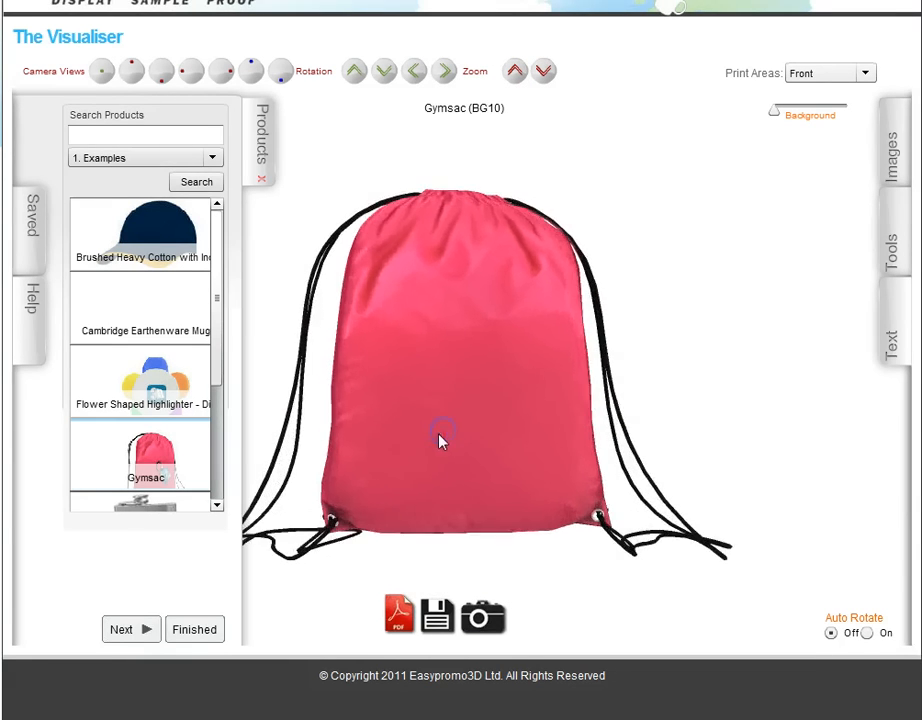
- Load the Hip Flask from the example products and rotate the model
{"action": "left_click", "coordinate": [217, 505]}
{"action": "left_click_drag", "start_coordinate": [218, 502], "coordinate": [218, 504]}
{"action": "left_click", "coordinate": [130, 438]}
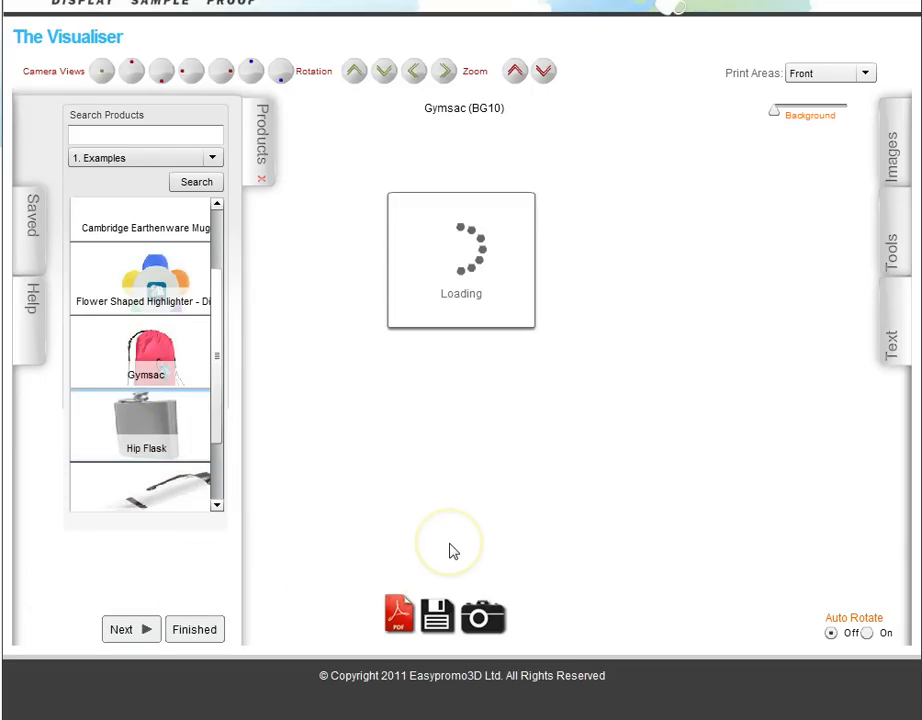
{"action": "left_click_drag", "start_coordinate": [430, 387], "coordinate": [449, 379]}
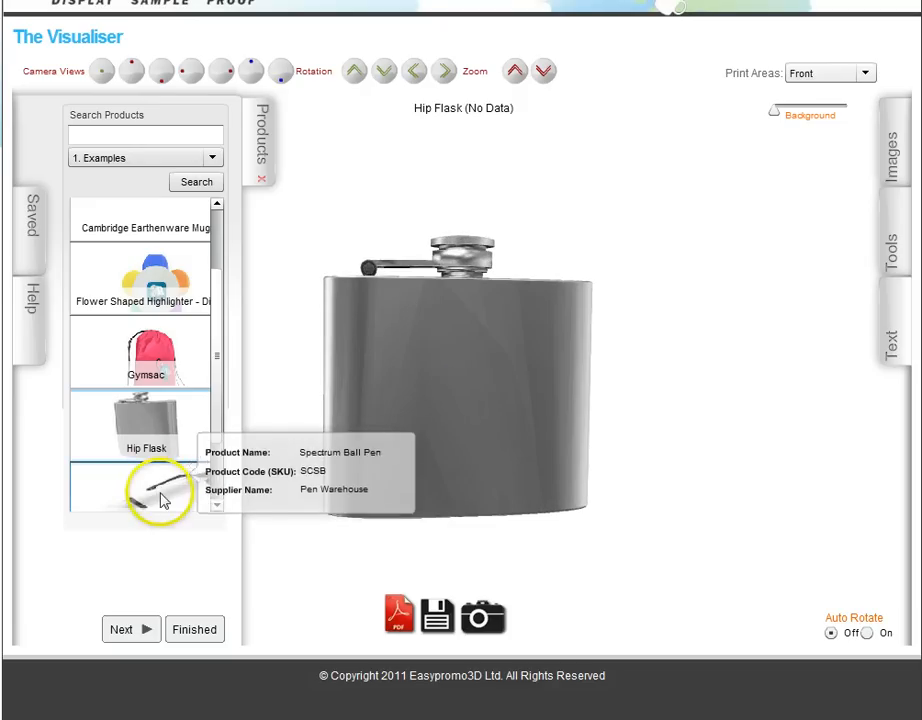
- Load the Spectrum Ball Pen from the example products, then rotate and enlarge the model
{"action": "left_click", "coordinate": [158, 498]}
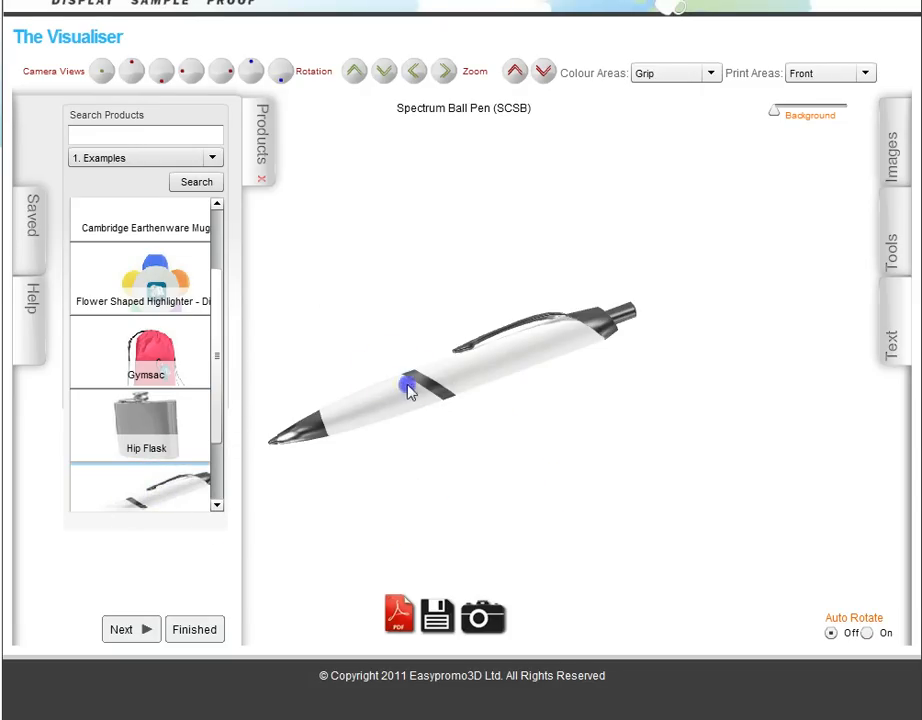
{"action": "mouse_move", "coordinate": [408, 391]}
{"action": "left_mouse_down"}
{"action": "mouse_move", "coordinate": [477, 375]}
{"action": "mouse_move", "coordinate": [503, 383]}
{"action": "mouse_move", "coordinate": [425, 385]}
{"action": "left_mouse_up"}
{"action": "left_click", "coordinate": [512, 72]}
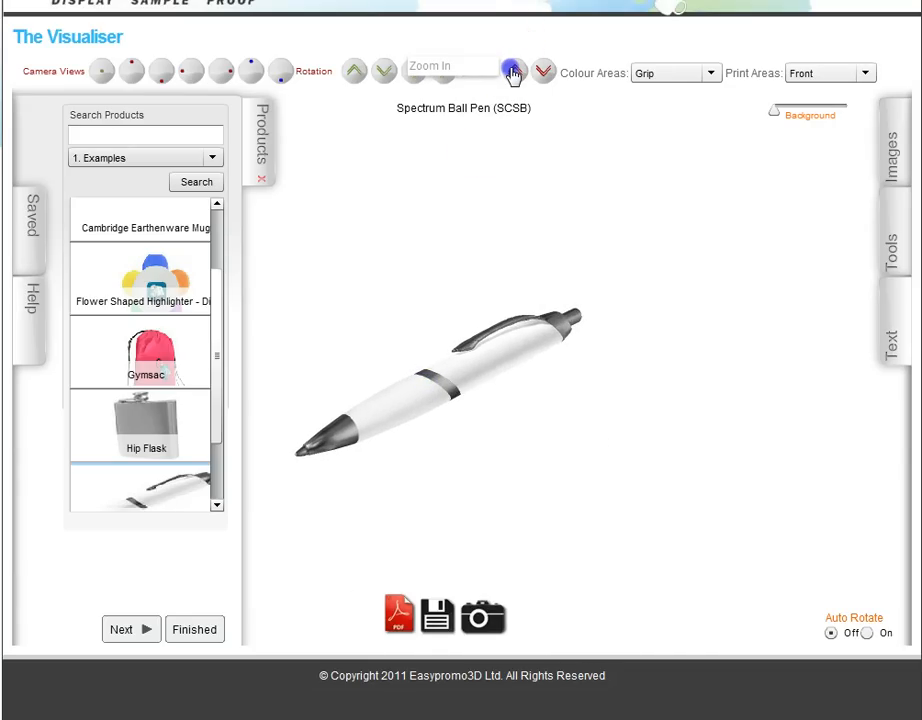
{"action": "left_click", "coordinate": [367, 408]}
- Load the T-Shirt Base Model, recolour it yellow and inspect it enlarged at a slight angle
{"action": "left_click", "coordinate": [217, 500]}
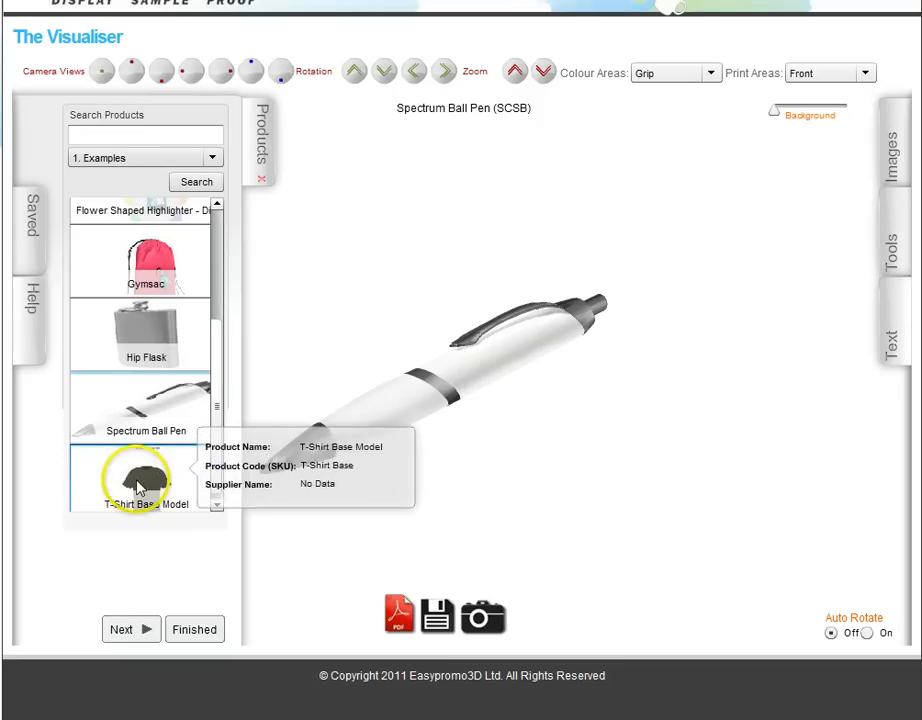
{"action": "left_click", "coordinate": [131, 494]}
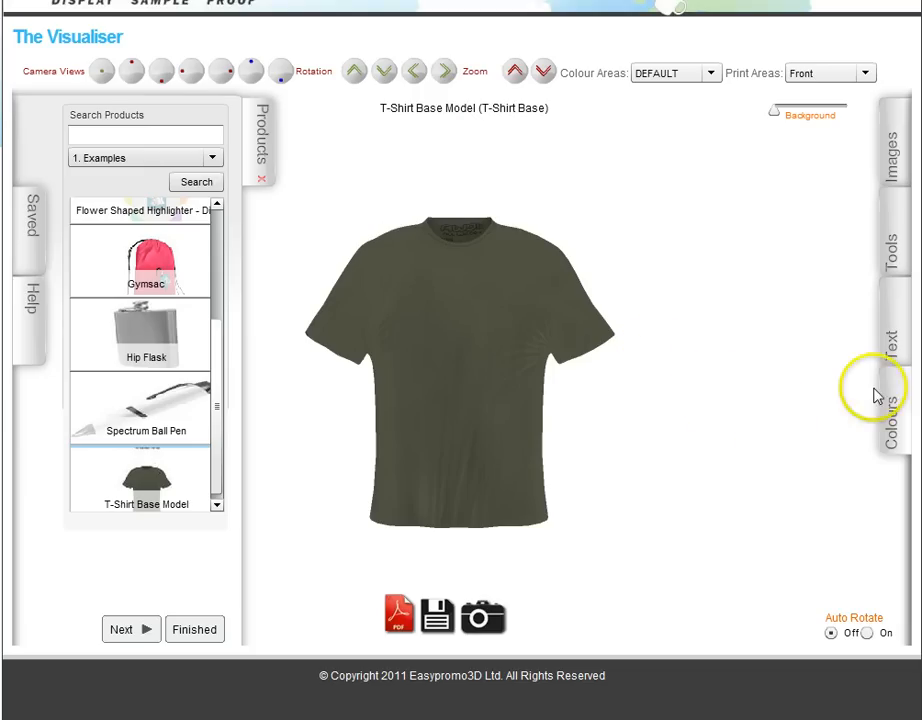
{"action": "left_click", "coordinate": [893, 414]}
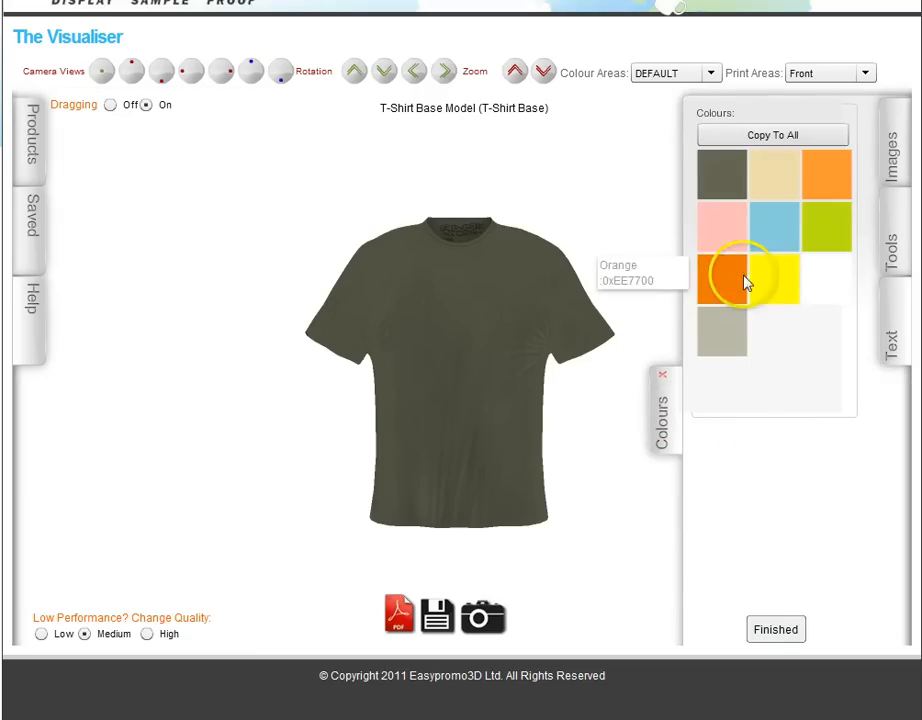
{"action": "left_click", "coordinate": [779, 285]}
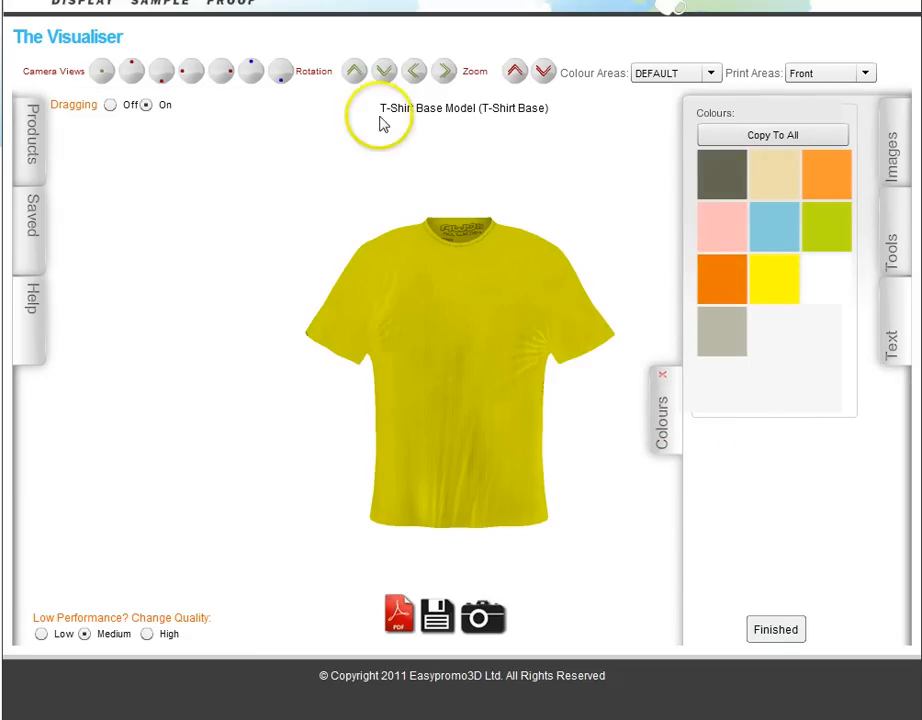
{"action": "left_click", "coordinate": [511, 75]}
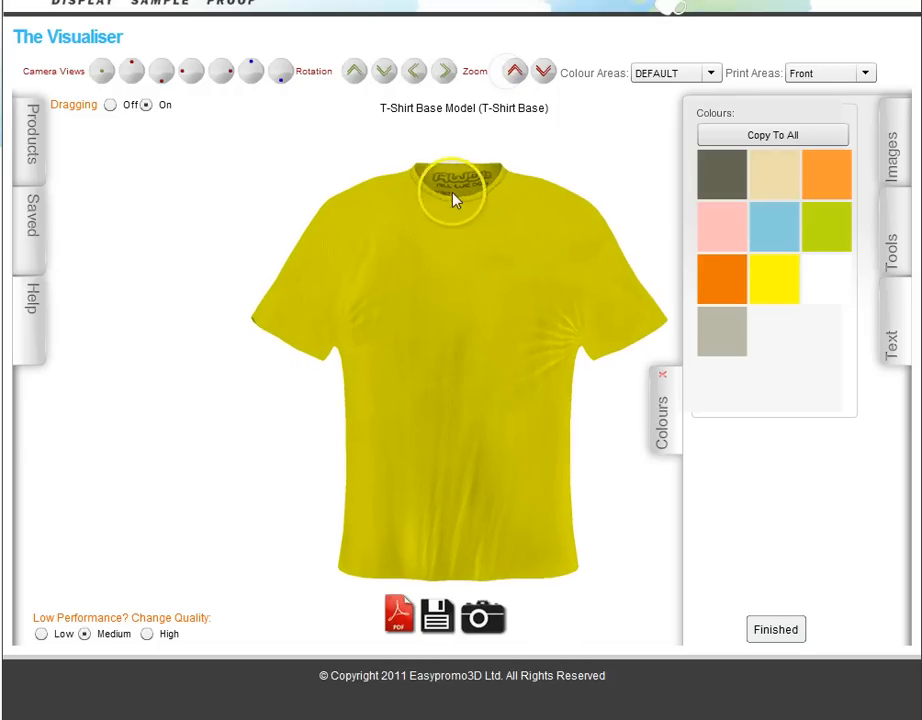
{"action": "left_click_drag", "start_coordinate": [594, 314], "coordinate": [617, 313]}
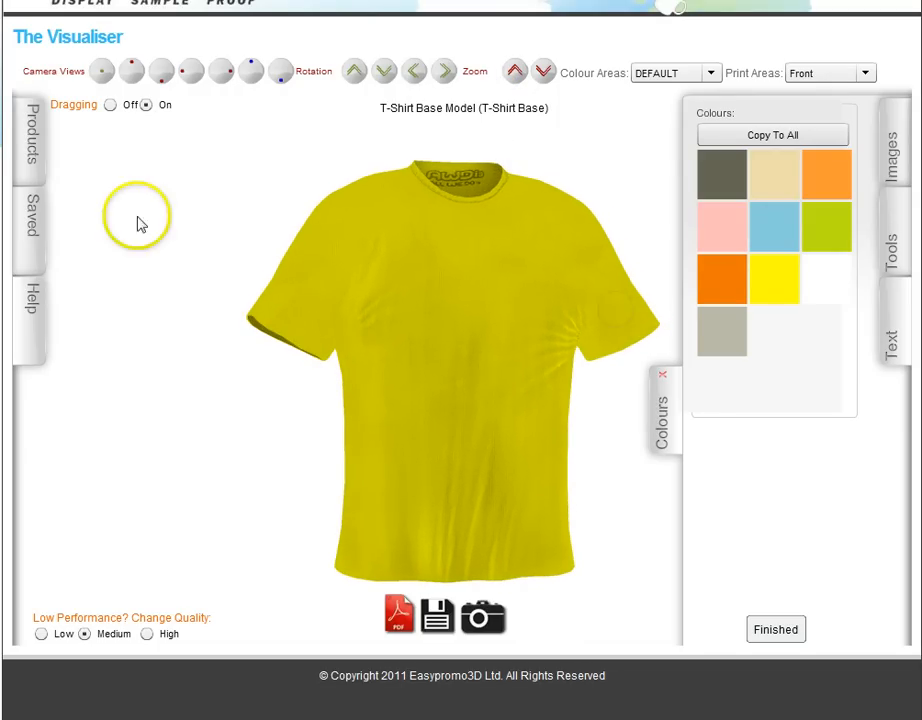
- Load the Cambridge Earthenware Mug from the example products again and show it upright and enlarged
{"action": "left_click", "coordinate": [28, 147]}
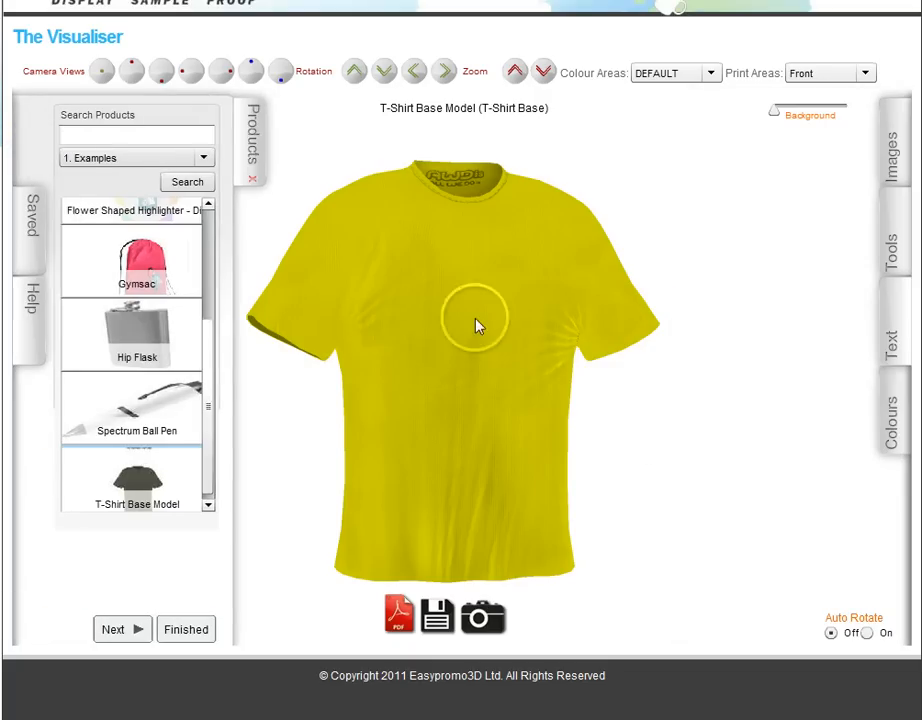
{"action": "left_click", "coordinate": [218, 231]}
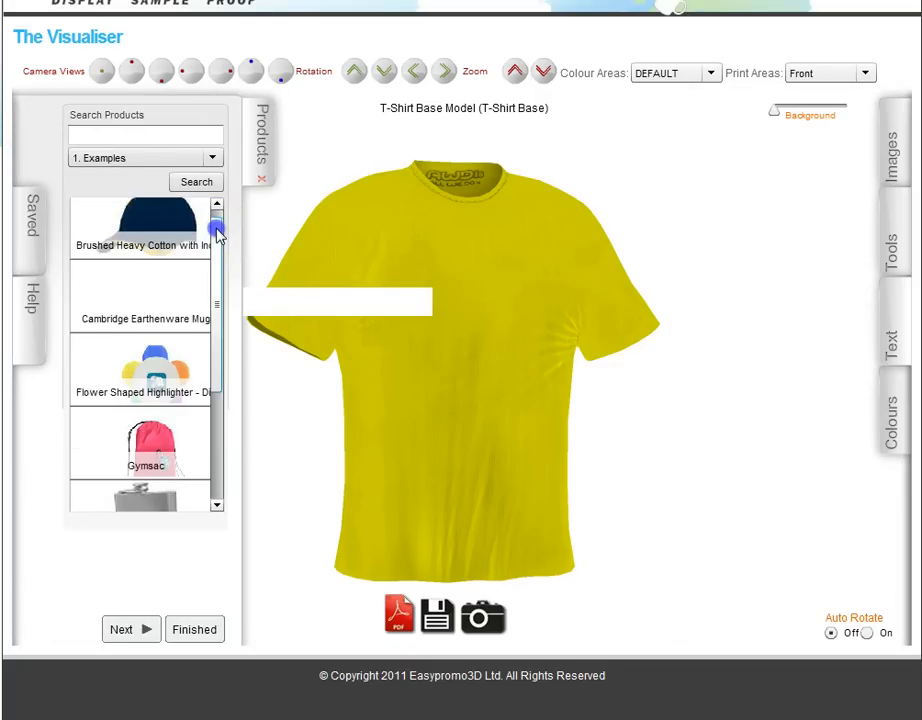
{"action": "left_click", "coordinate": [144, 298]}
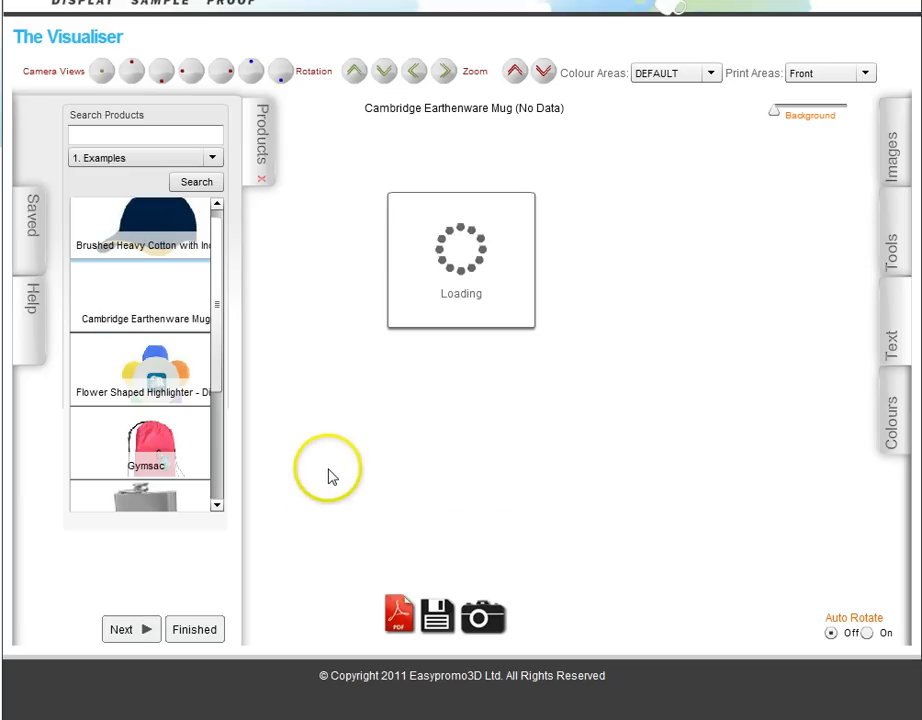
{"action": "left_click", "coordinate": [262, 130]}
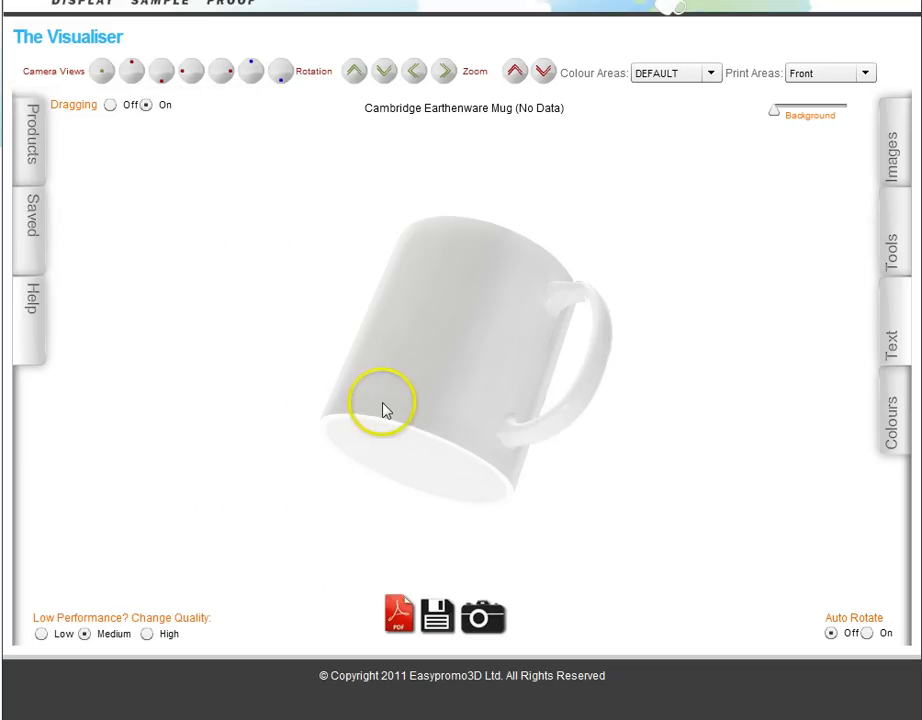
{"action": "left_click_drag", "start_coordinate": [376, 402], "coordinate": [397, 418]}
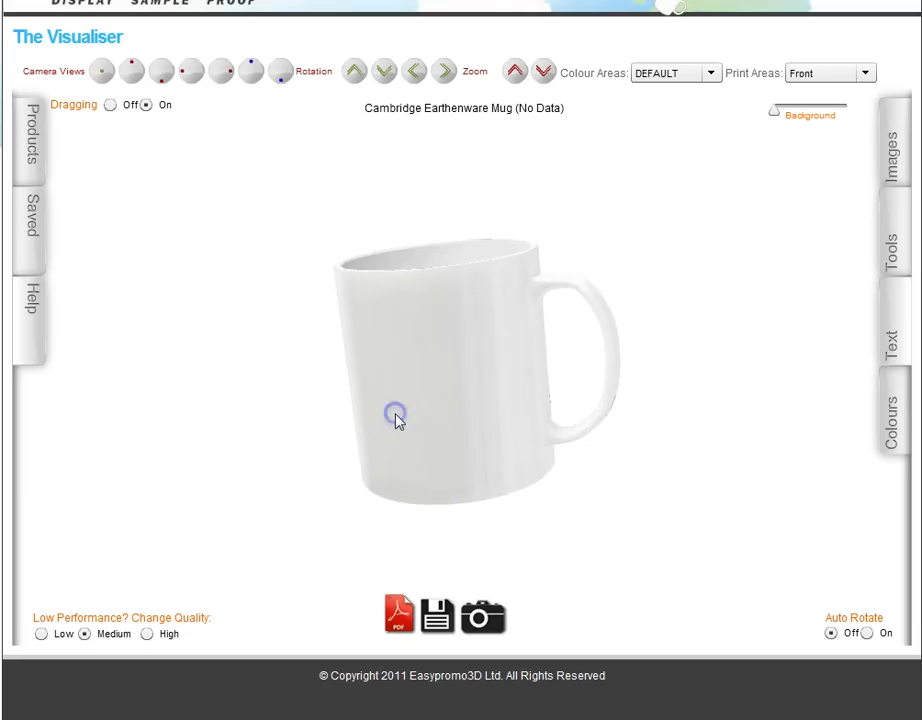
{"action": "left_click", "coordinate": [513, 72]}
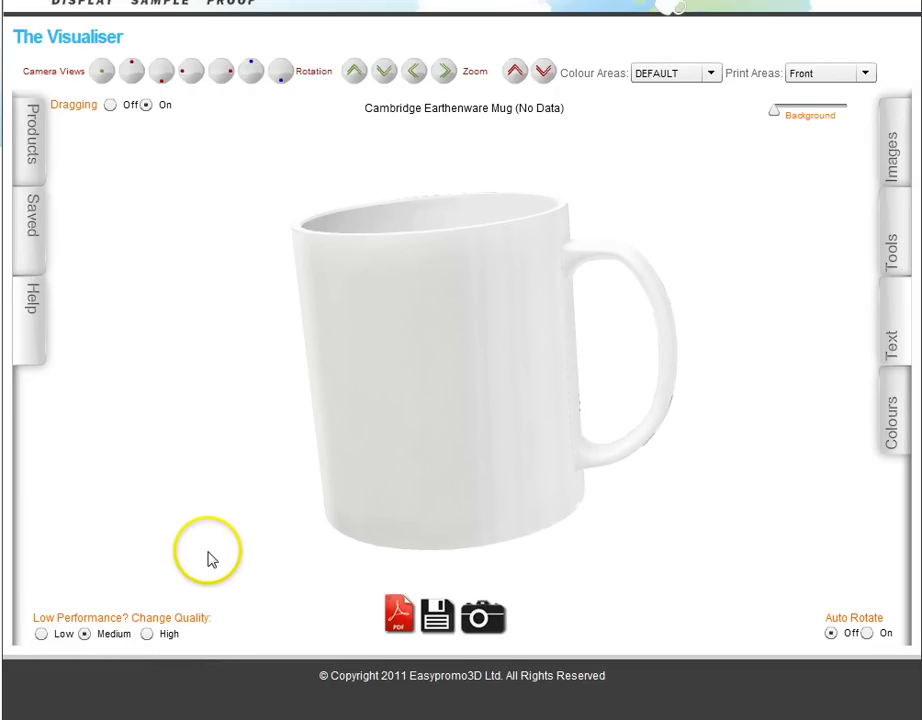
- Try the Low display quality and switch back to Medium
{"action": "left_click", "coordinate": [41, 634]}
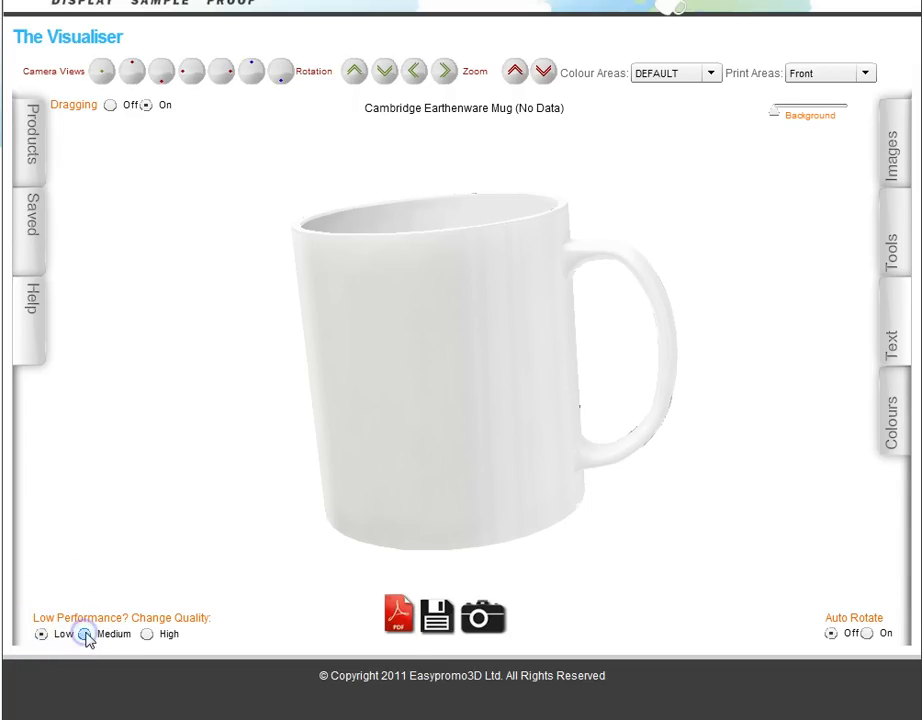
{"action": "left_click", "coordinate": [86, 634]}
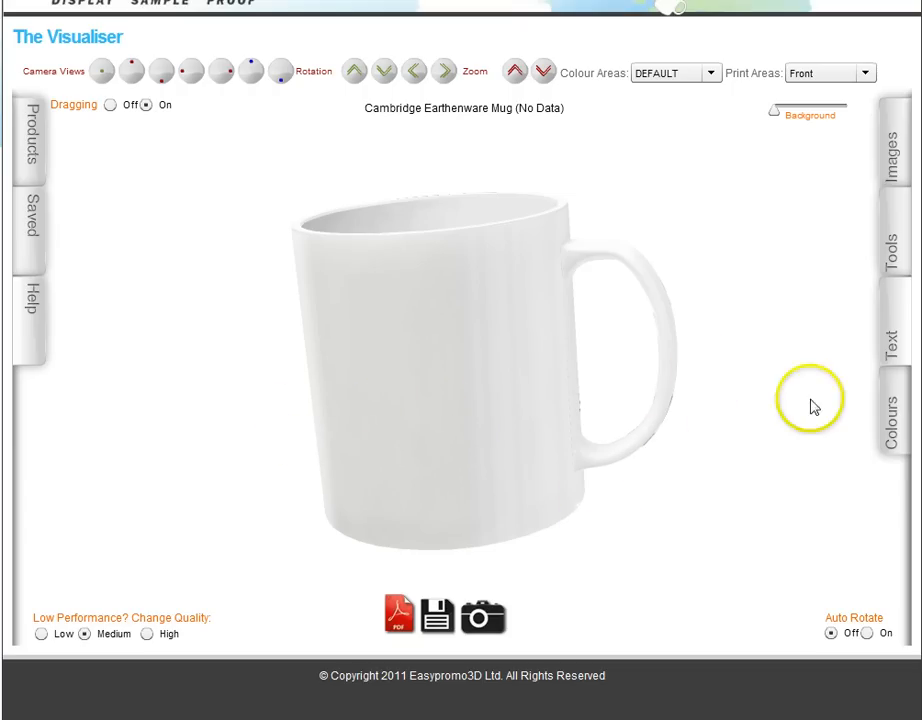
- Try yellow and royal blue on the mug, then settle on light blue and tilt the model slightly
{"action": "left_click", "coordinate": [899, 432]}
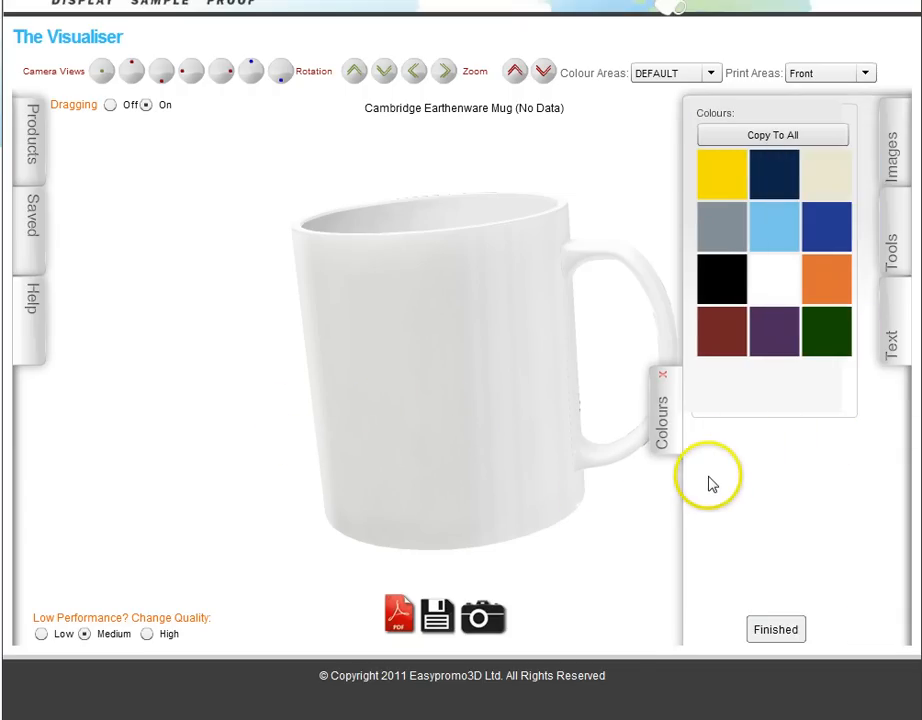
{"action": "left_click", "coordinate": [713, 176]}
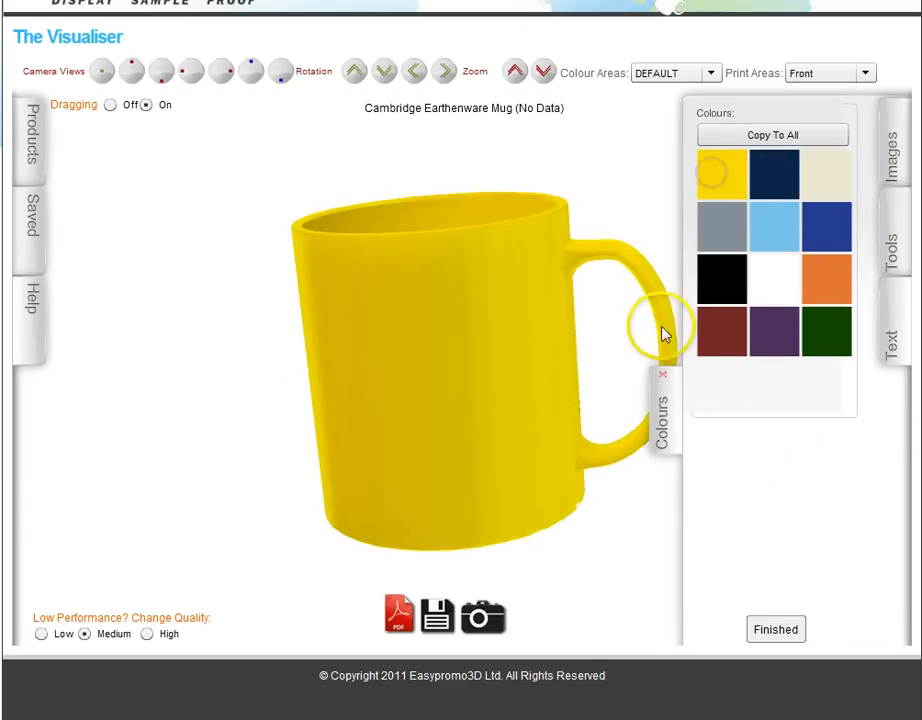
{"action": "left_click", "coordinate": [771, 243]}
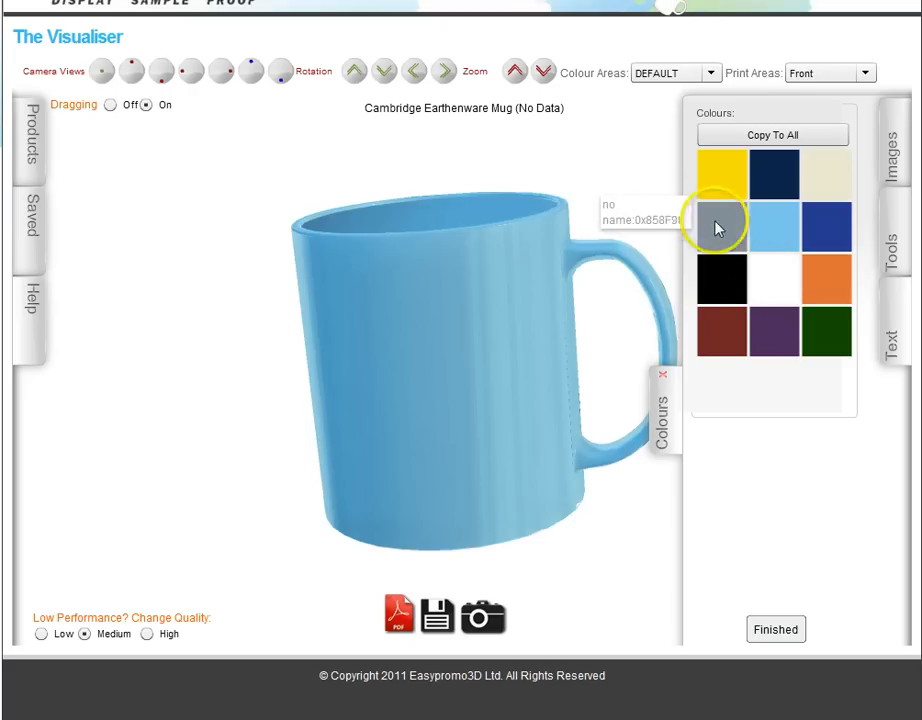
{"action": "left_click", "coordinate": [822, 229]}
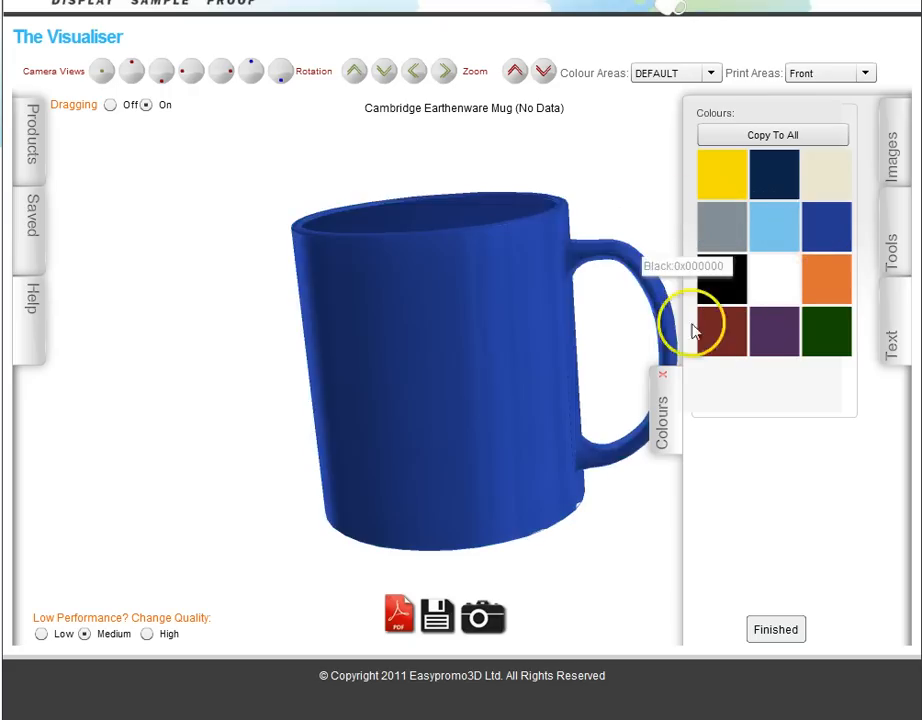
{"action": "left_click", "coordinate": [762, 231]}
{"action": "left_click_drag", "start_coordinate": [390, 386], "coordinate": [398, 393]}
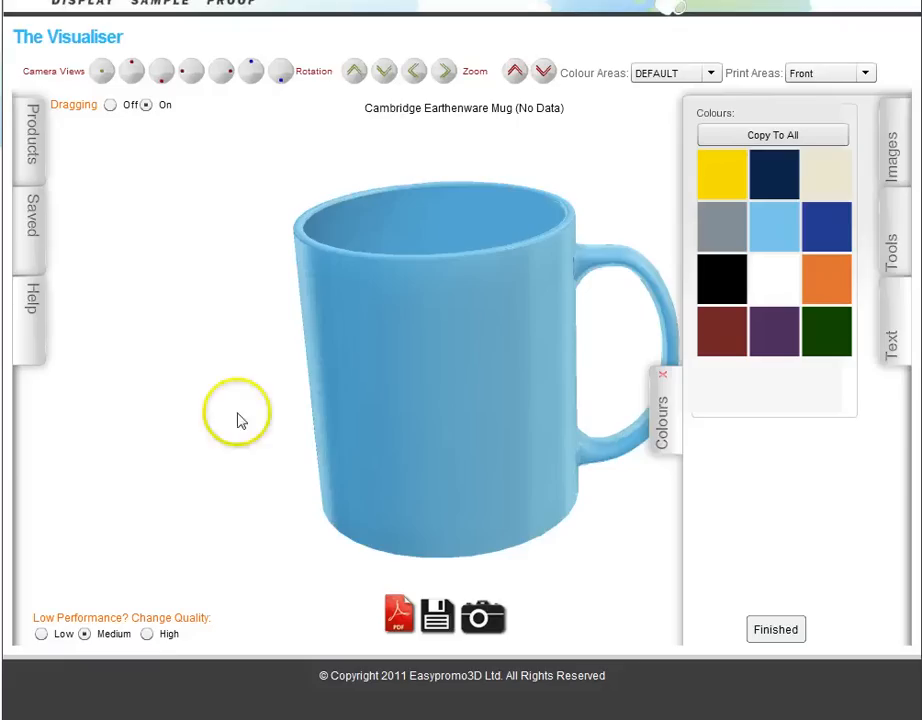
- Upload the carling image from the Brands logo folder and apply it to the front of the mug
{"action": "left_click", "coordinate": [893, 154]}
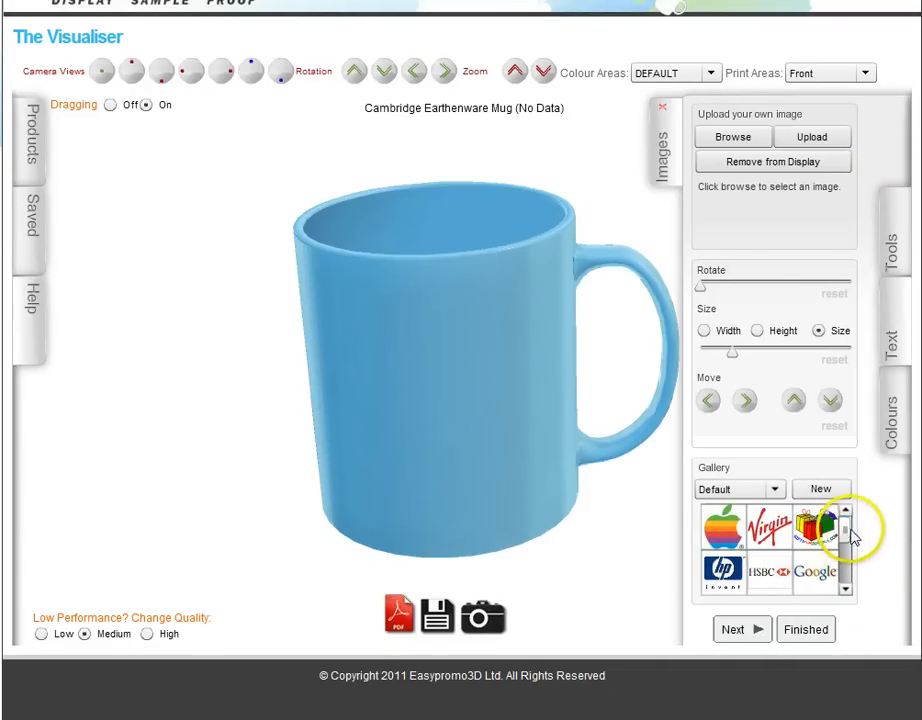
{"action": "left_click_drag", "start_coordinate": [845, 535], "coordinate": [844, 549]}
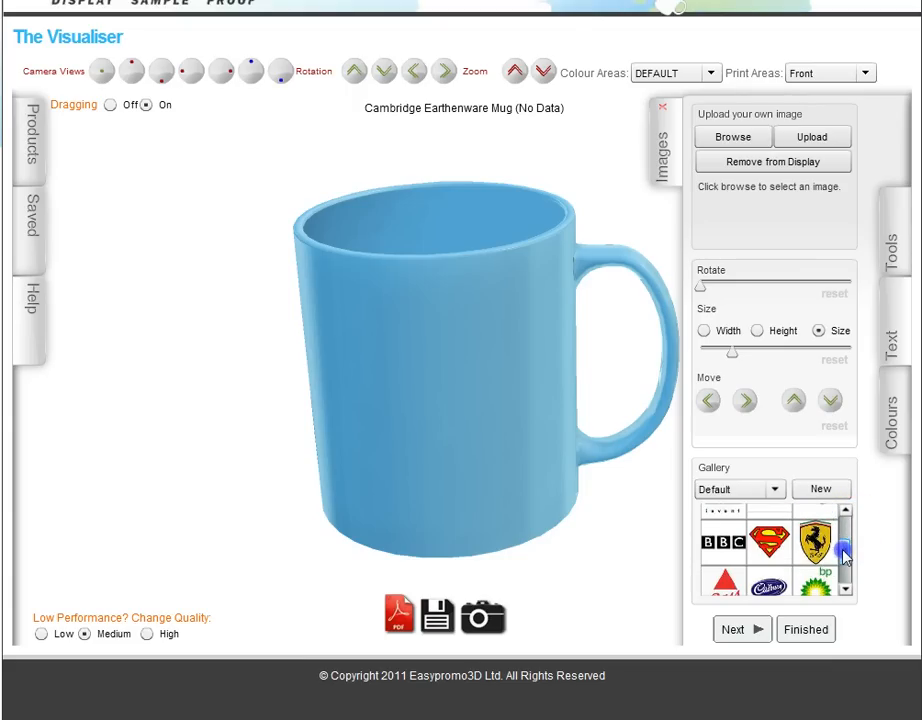
{"action": "left_click", "coordinate": [722, 140]}
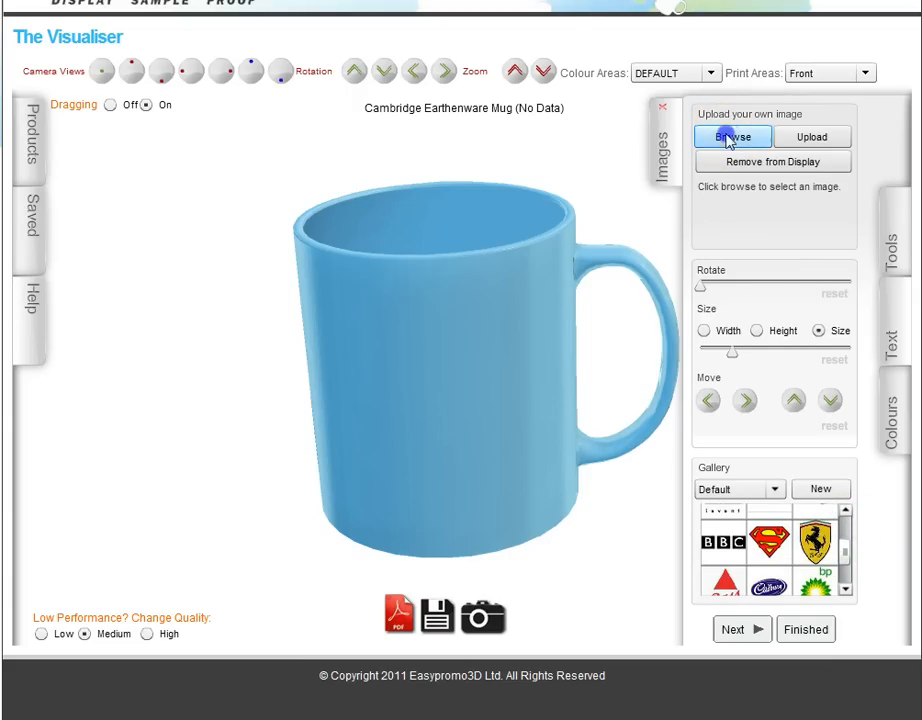
{"action": "left_click", "coordinate": [729, 138]}
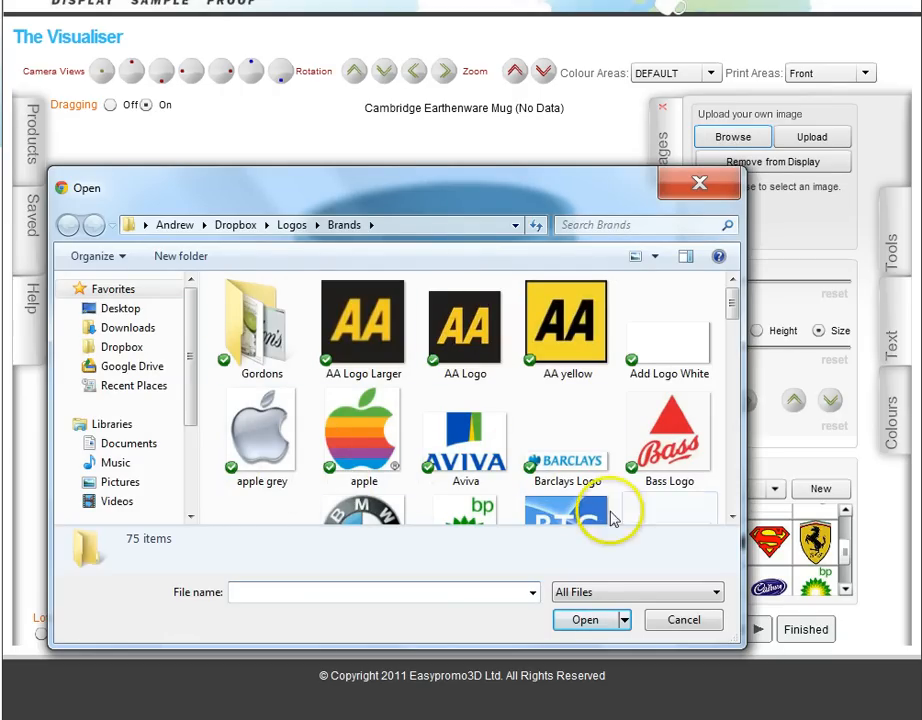
{"action": "left_click", "coordinate": [733, 503]}
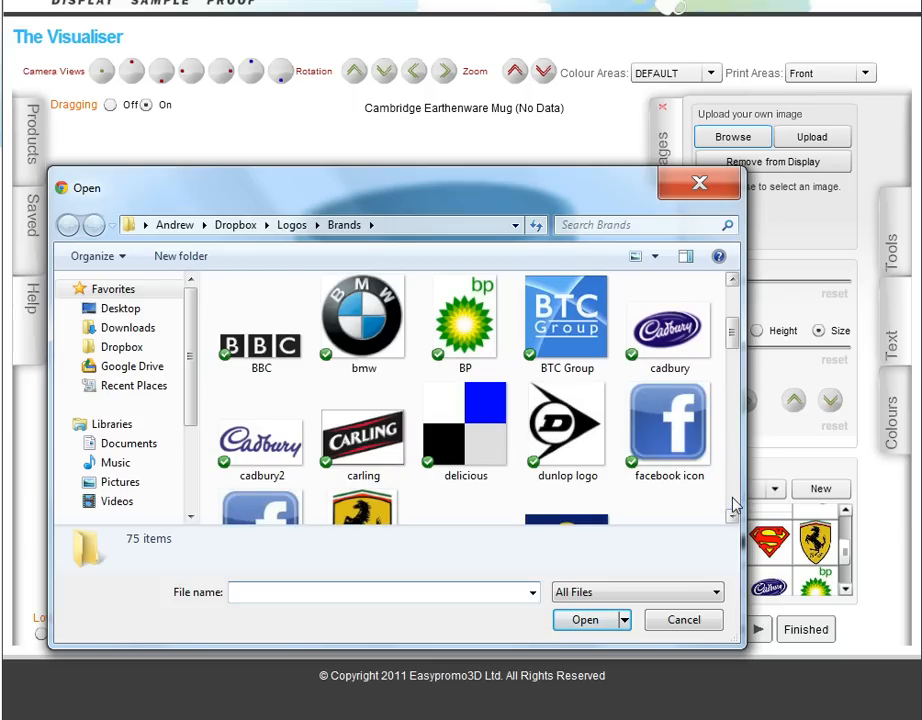
{"action": "left_click", "coordinate": [355, 440]}
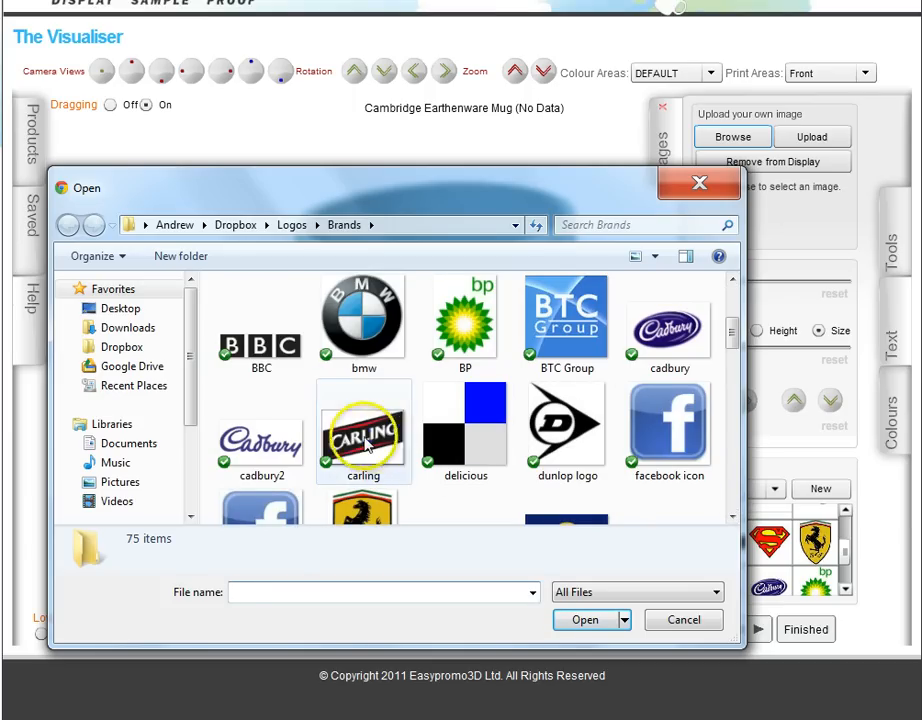
{"action": "left_click", "coordinate": [582, 619]}
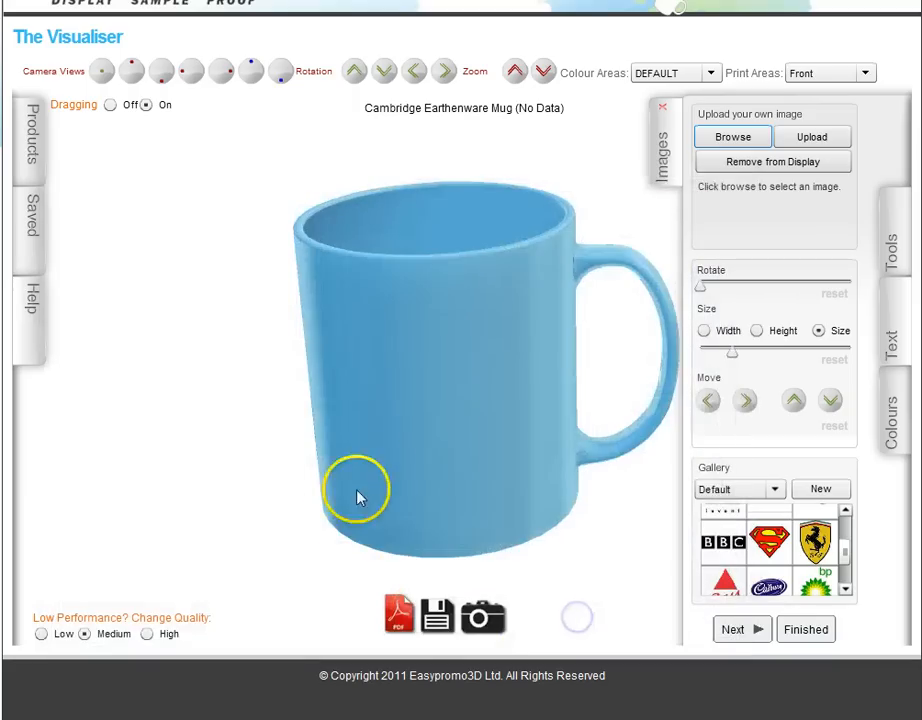
{"action": "left_click", "coordinate": [807, 139]}
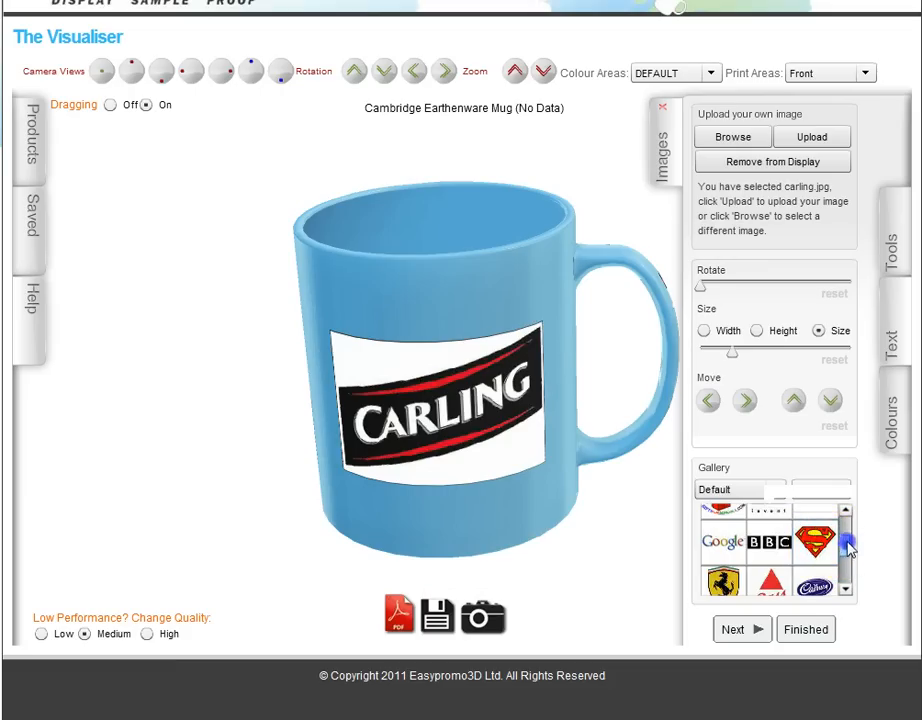
- Look through the Default image gallery and replace the mug's logo with the Superman logo
{"action": "left_click_drag", "start_coordinate": [846, 553], "coordinate": [844, 586]}
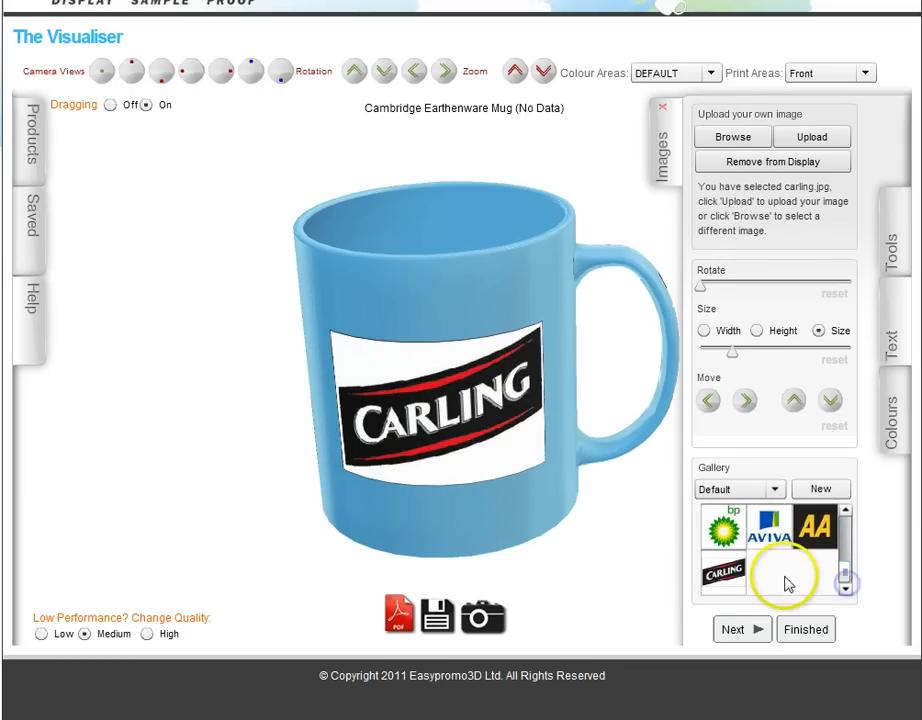
{"action": "left_click", "coordinate": [846, 511]}
{"action": "left_click", "coordinate": [846, 511]}
{"action": "left_click", "coordinate": [846, 511]}
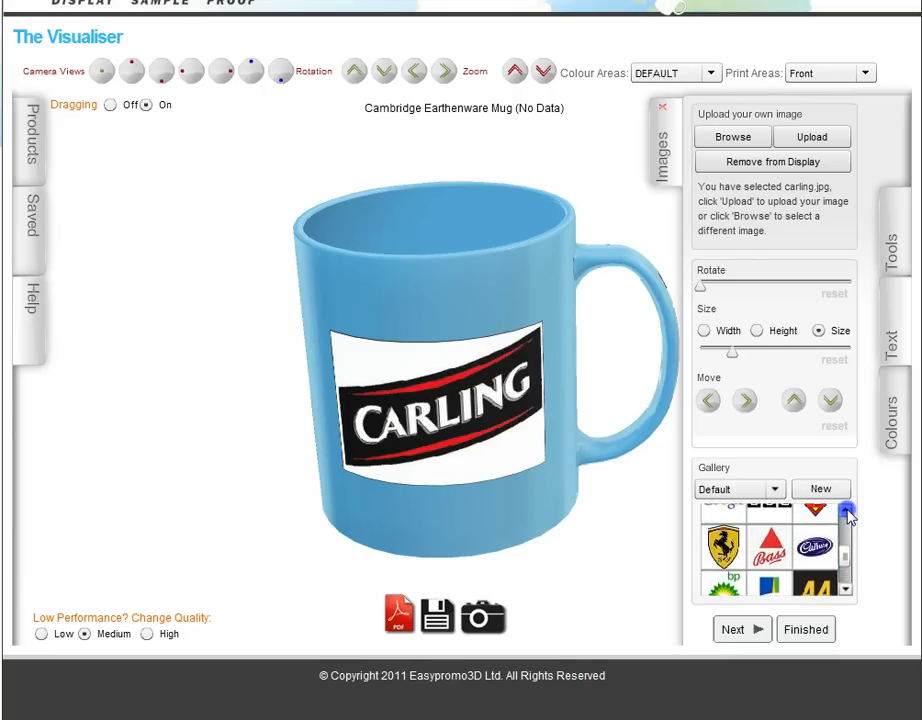
{"action": "left_click", "coordinate": [846, 511]}
{"action": "left_click", "coordinate": [846, 511]}
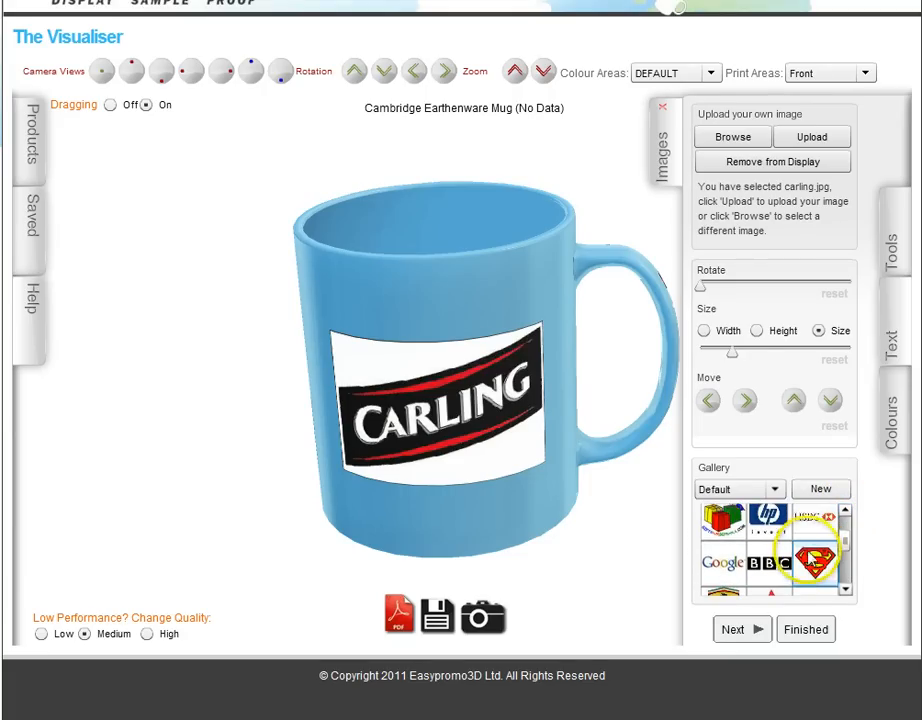
{"action": "left_click", "coordinate": [815, 562]}
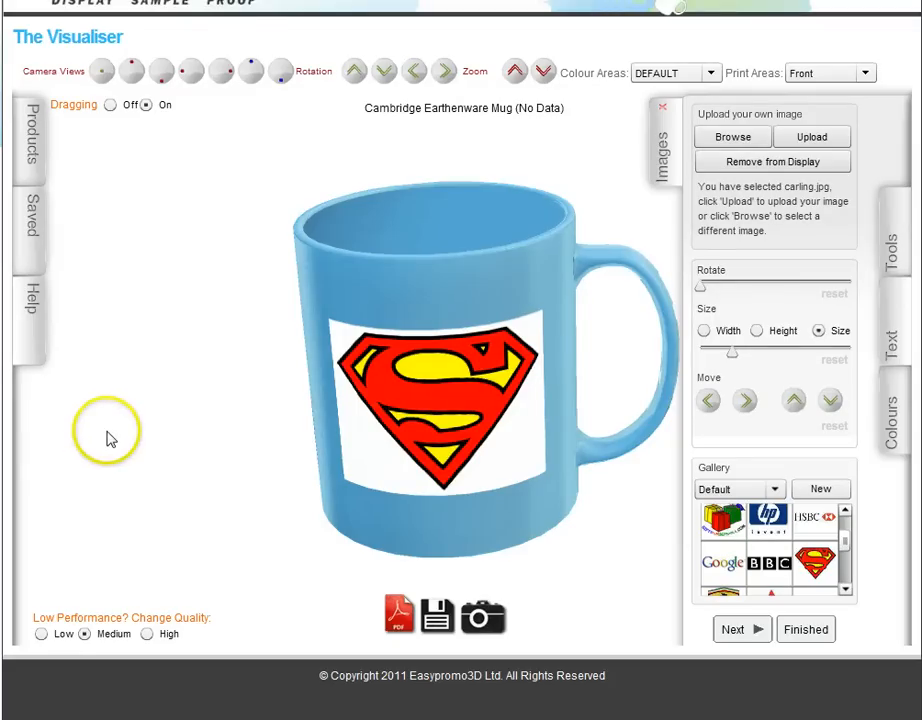
- Remove the white background from the Superman logo and save the result
{"action": "left_click", "coordinate": [896, 240]}
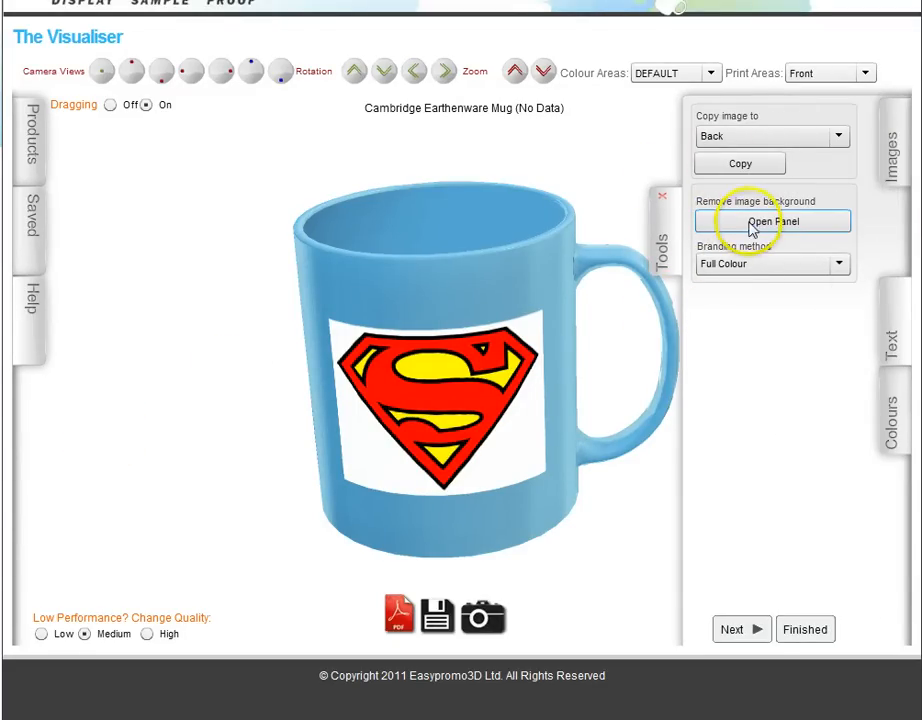
{"action": "left_click", "coordinate": [750, 224]}
{"action": "left_click", "coordinate": [356, 246]}
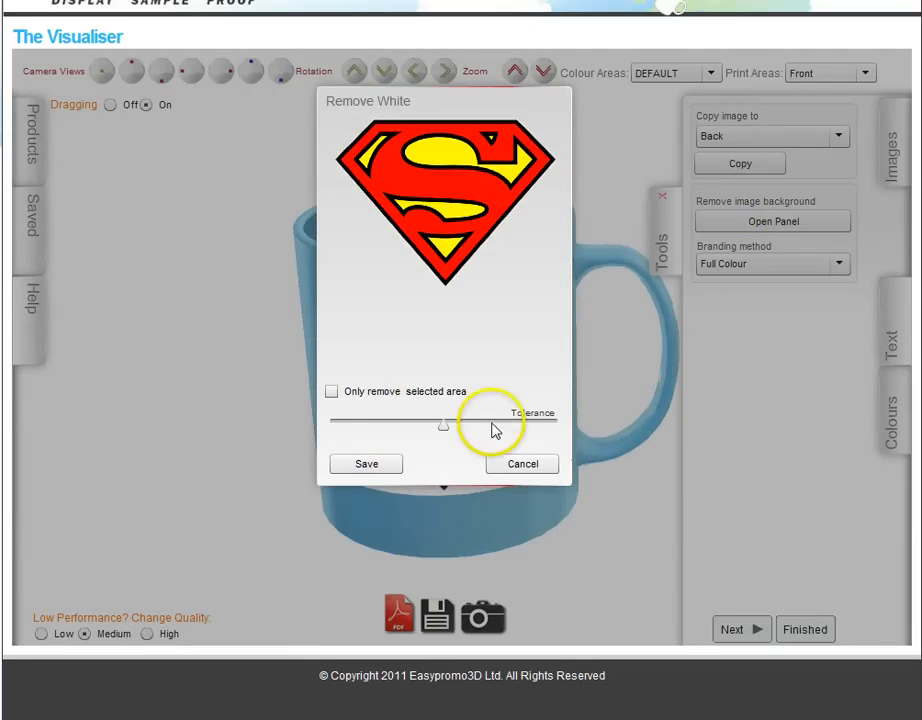
{"action": "left_click", "coordinate": [367, 465]}
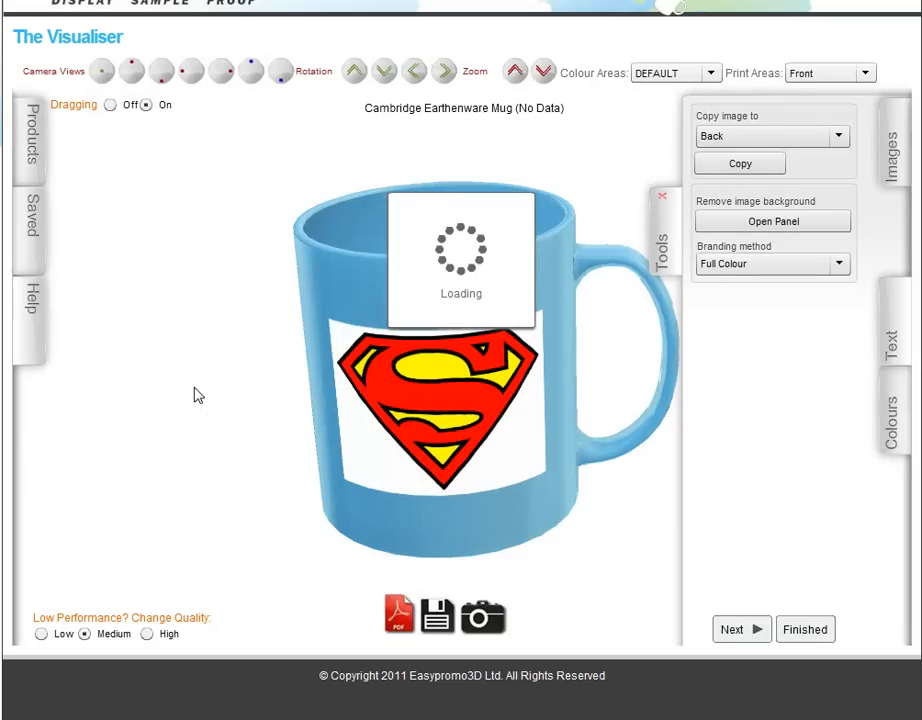
{"action": "left_click", "coordinate": [155, 495]}
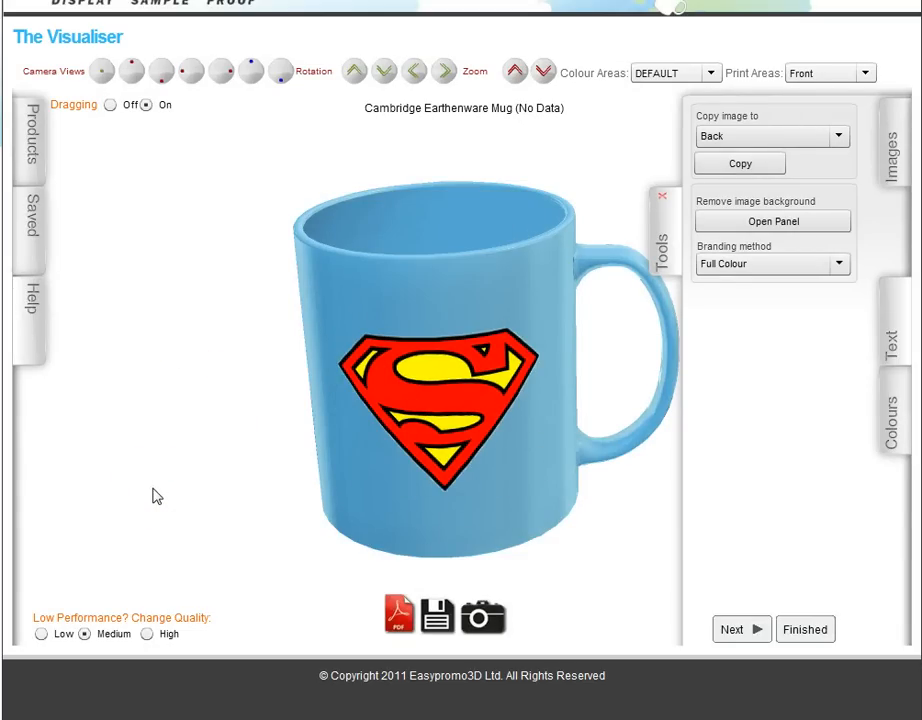
{"action": "left_click", "coordinate": [367, 472]}
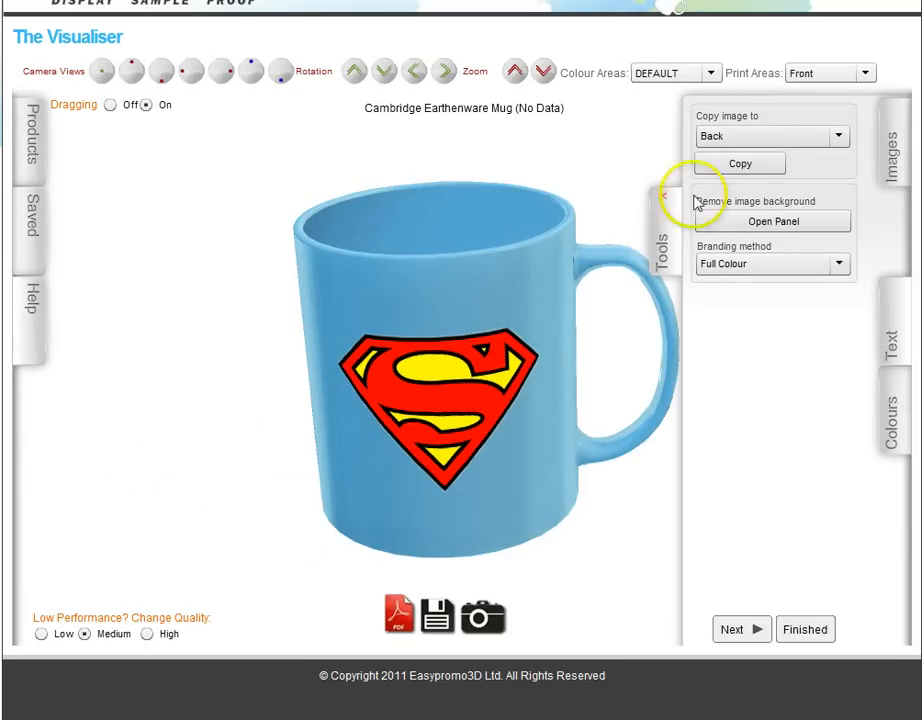
- Try rotating and resizing the Superman logo, resetting each change
{"action": "left_click", "coordinate": [894, 150]}
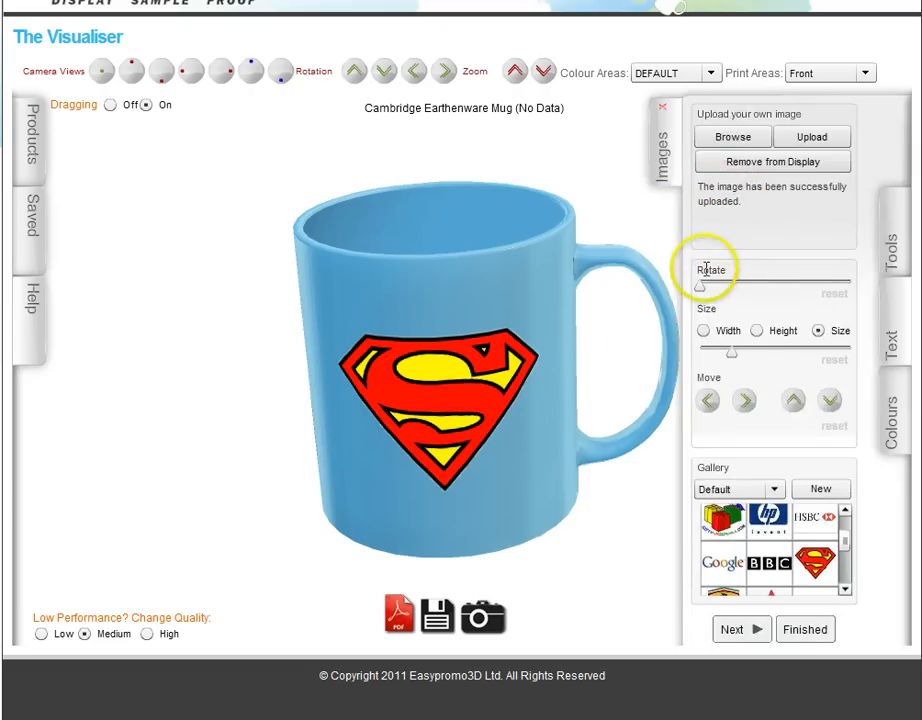
{"action": "left_click_drag", "start_coordinate": [699, 289], "coordinate": [750, 291]}
{"action": "left_click", "coordinate": [833, 294]}
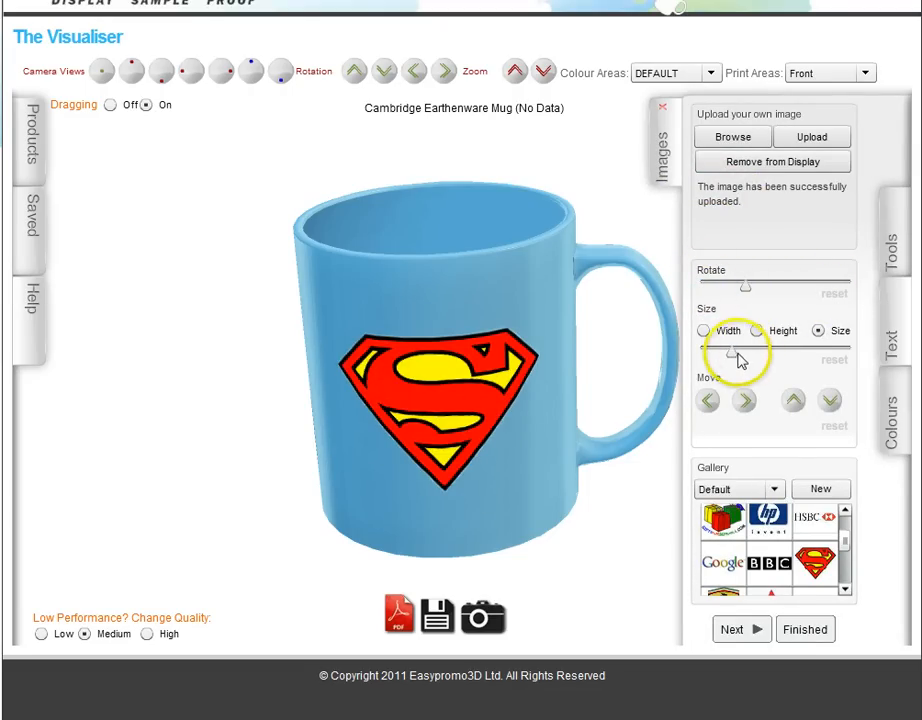
{"action": "mouse_move", "coordinate": [731, 352]}
{"action": "left_mouse_down"}
{"action": "mouse_move", "coordinate": [748, 356]}
{"action": "mouse_move", "coordinate": [736, 353]}
{"action": "left_mouse_up"}
{"action": "left_click", "coordinate": [828, 356]}
- Nudge the Superman logo sideways in both directions and raise it slightly on the mug
{"action": "left_click", "coordinate": [708, 400]}
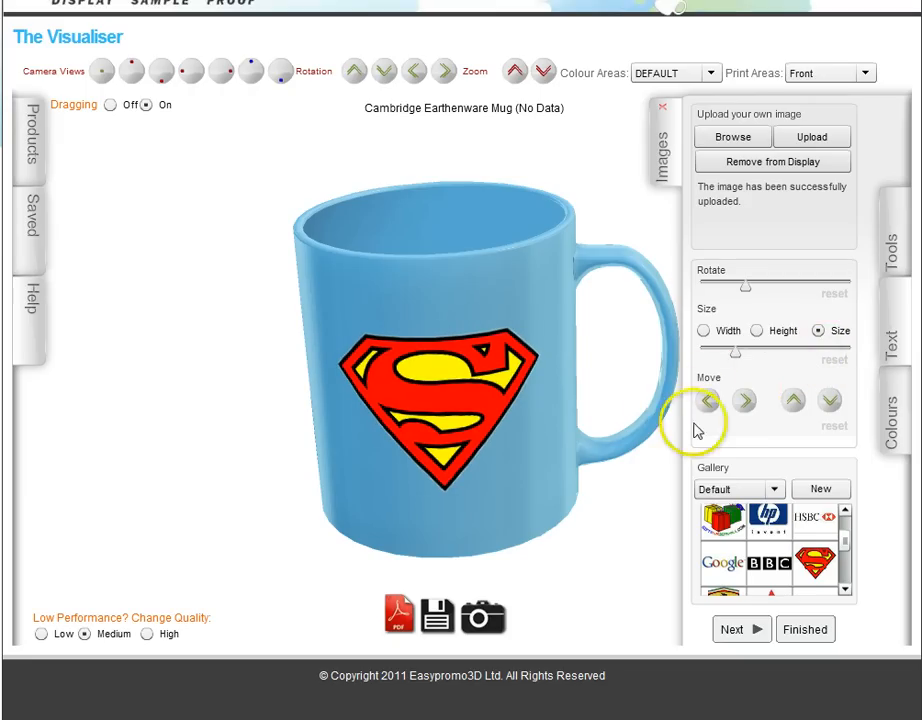
{"action": "left_click", "coordinate": [745, 401]}
{"action": "left_click", "coordinate": [710, 402]}
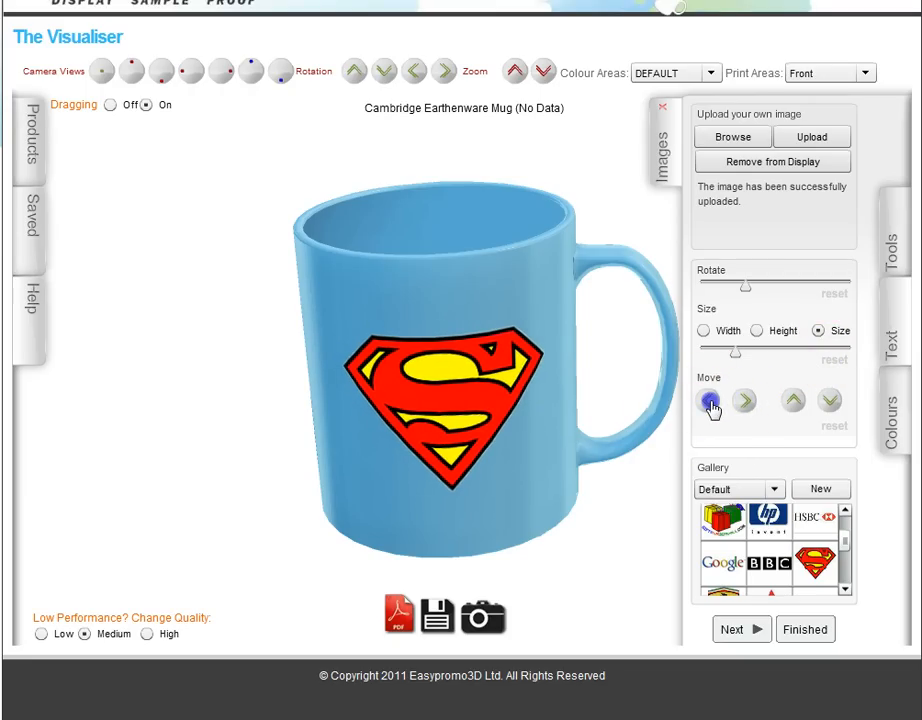
{"action": "left_click", "coordinate": [793, 402]}
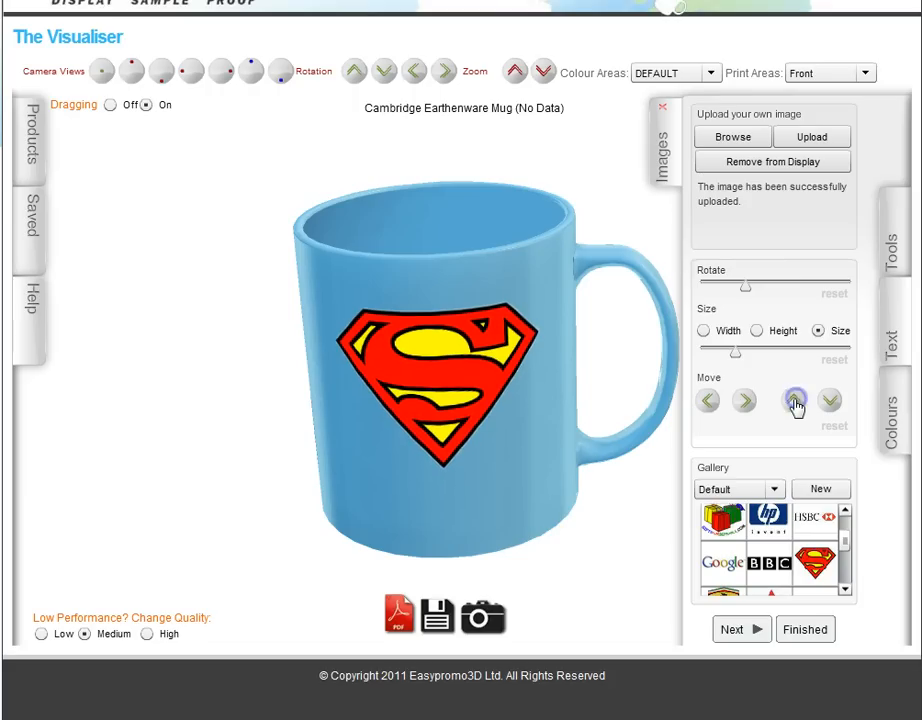
- Add text made of the owner's first name in possessive form and "Mug", placed below the logo and enlarged
{"action": "left_click", "coordinate": [891, 343]}
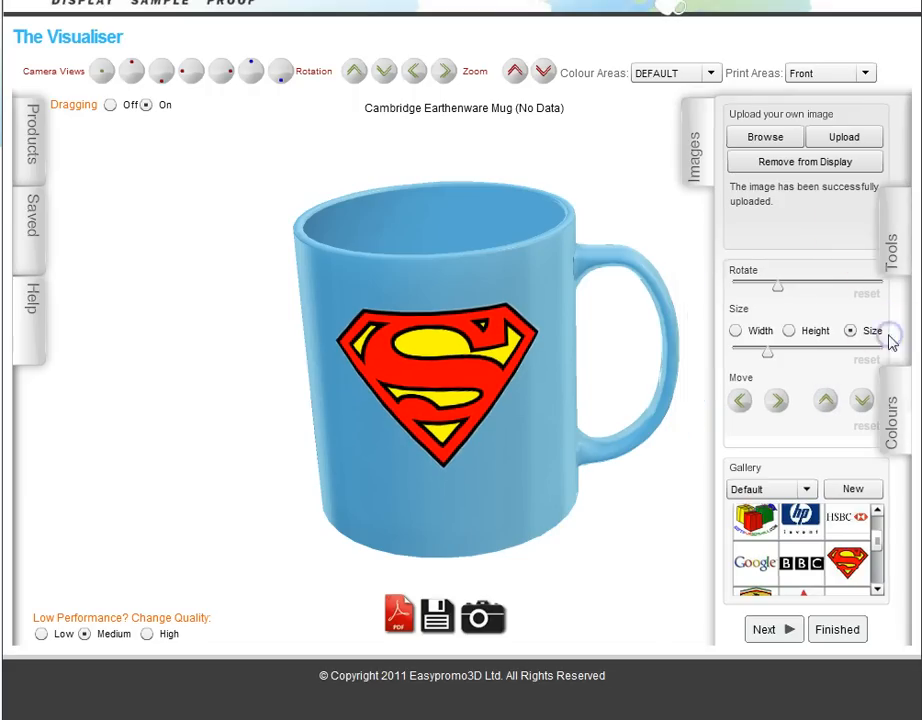
{"action": "left_click", "coordinate": [751, 178]}
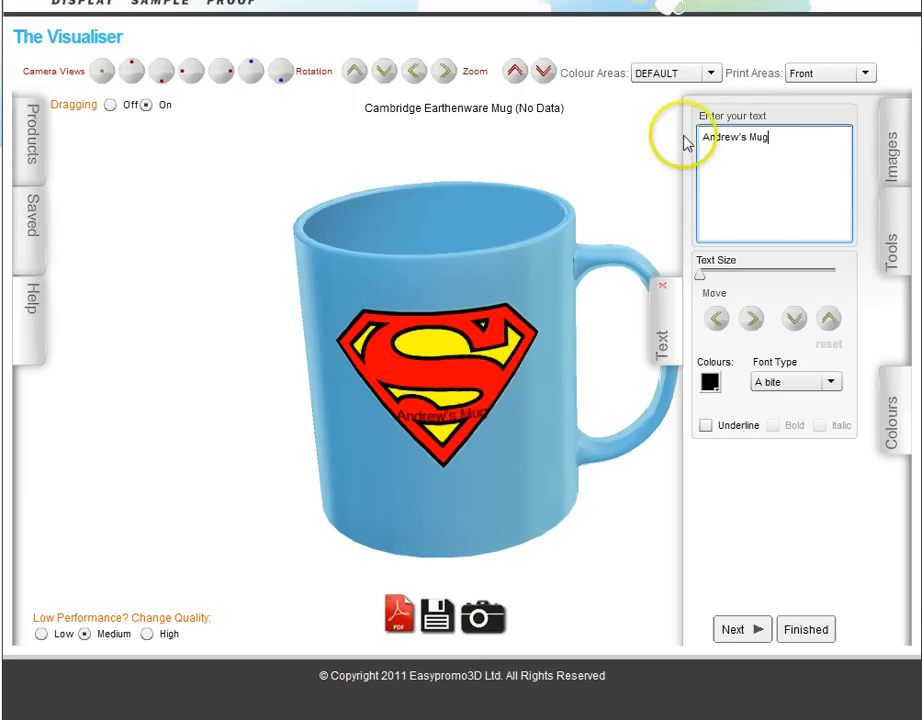
{"action": "left_click", "coordinate": [792, 321]}
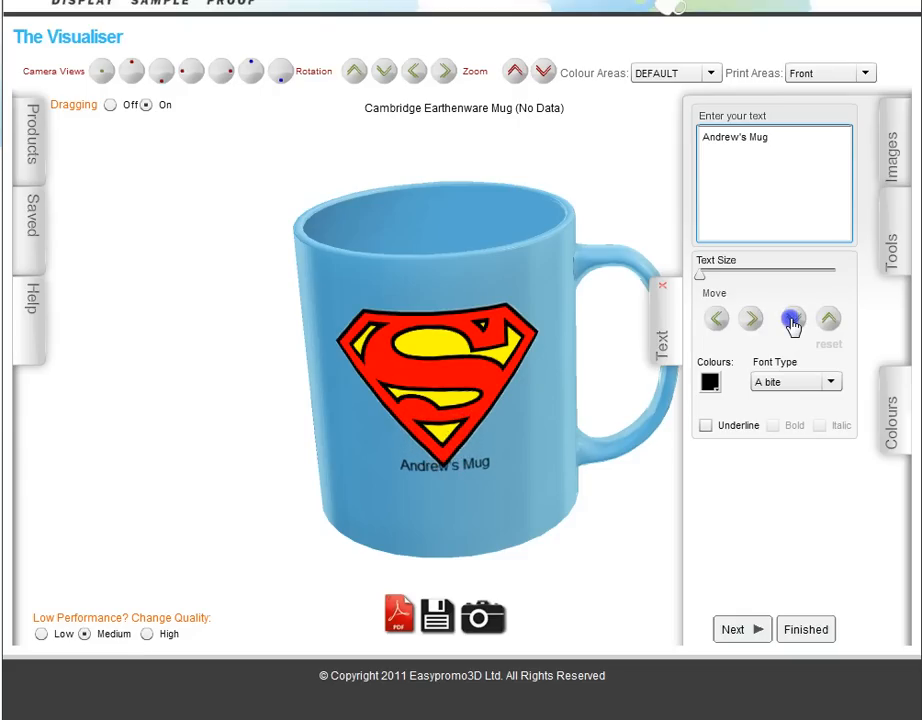
{"action": "left_click_drag", "start_coordinate": [704, 274], "coordinate": [735, 286]}
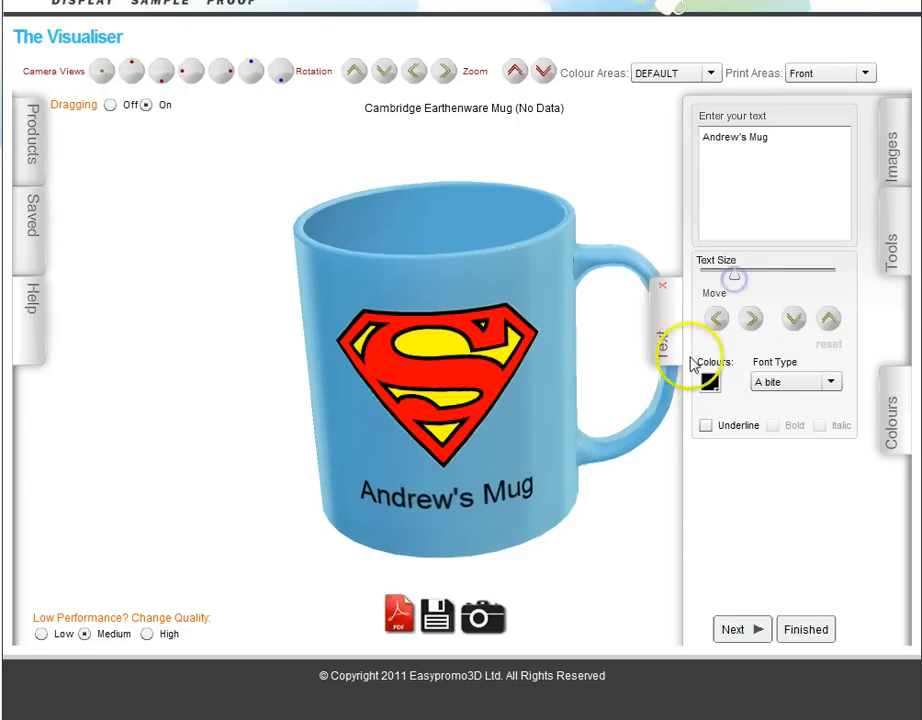
- Keep the text black, change its font to Amienne and enlarge it beneath the logo
{"action": "left_click", "coordinate": [710, 384]}
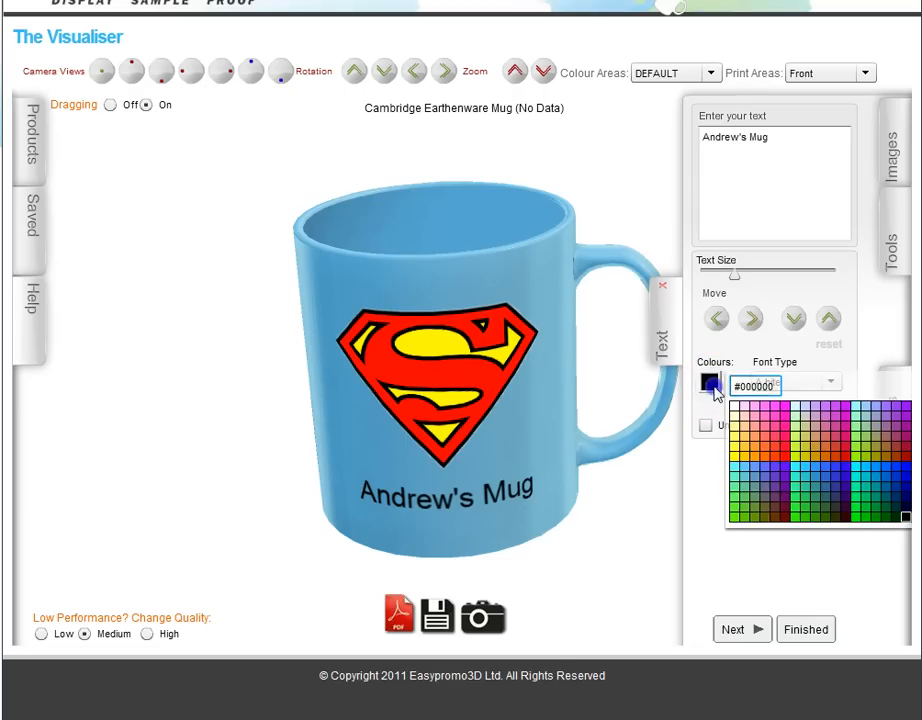
{"action": "left_click", "coordinate": [712, 388]}
{"action": "left_click", "coordinate": [768, 382]}
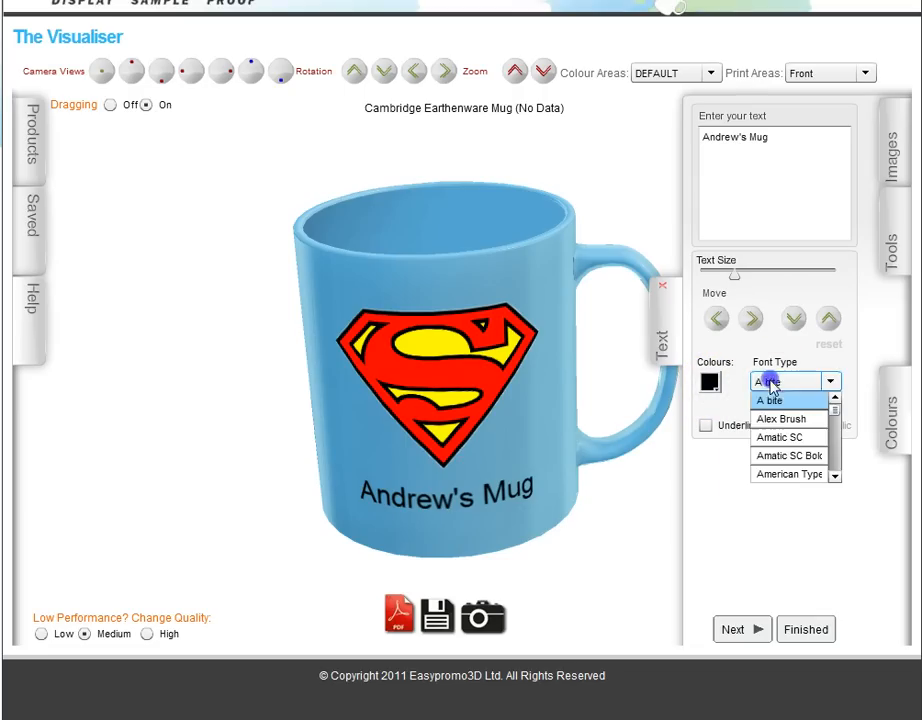
{"action": "left_click", "coordinate": [835, 477]}
{"action": "left_click", "coordinate": [835, 477]}
{"action": "left_click", "coordinate": [835, 477]}
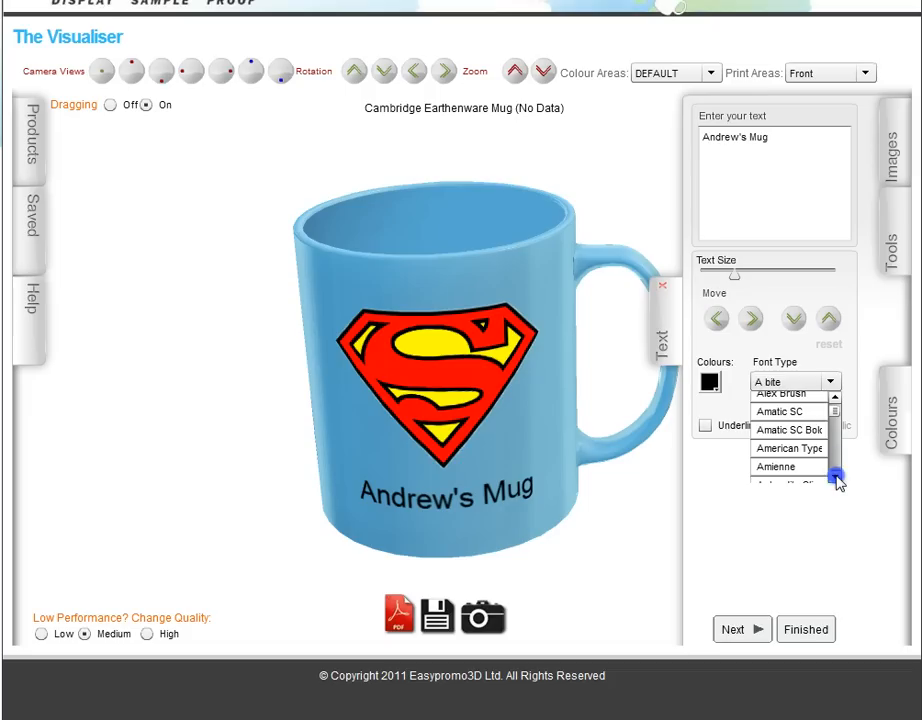
{"action": "left_click", "coordinate": [770, 467]}
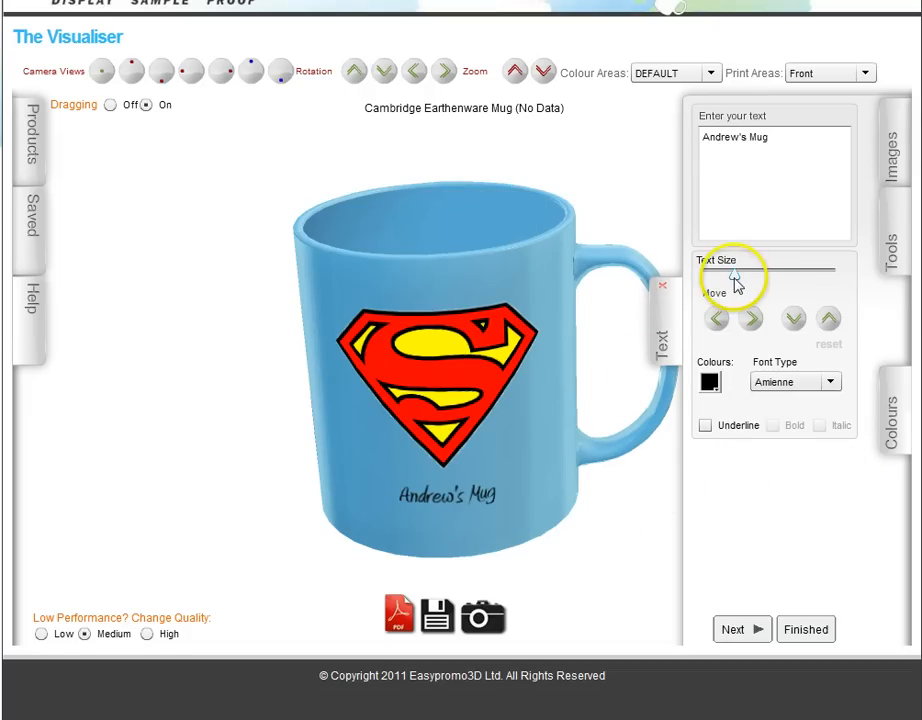
{"action": "left_click_drag", "start_coordinate": [738, 285], "coordinate": [773, 286]}
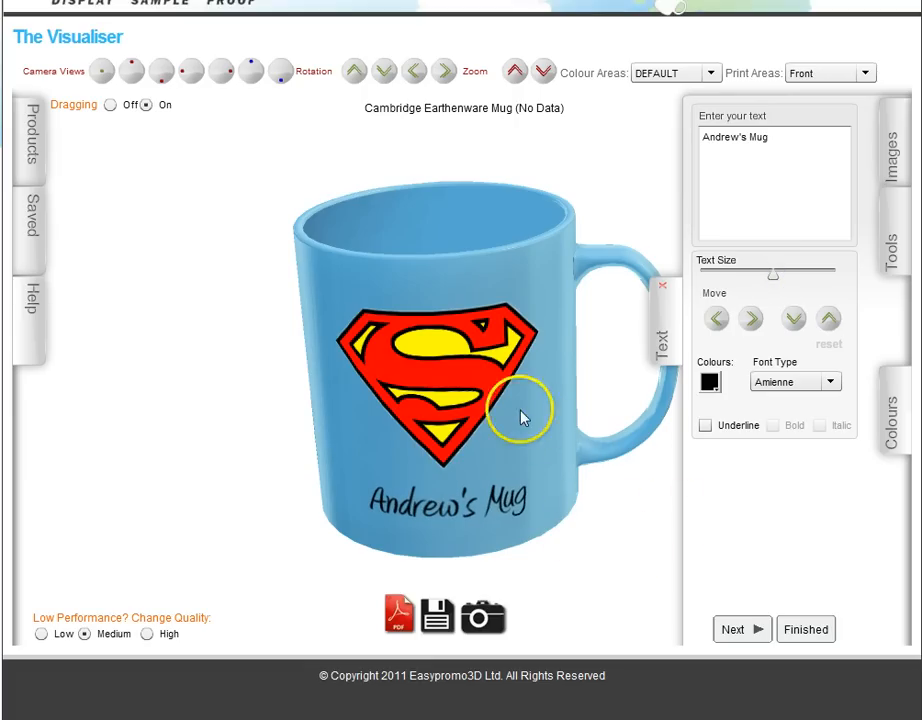
- Turn and tilt the mug without any side panel open to inspect the logo and text
{"action": "mouse_move", "coordinate": [521, 418]}
{"action": "left_mouse_down"}
{"action": "mouse_move", "coordinate": [508, 403]}
{"action": "mouse_move", "coordinate": [587, 405]}
{"action": "mouse_move", "coordinate": [515, 412]}
{"action": "left_mouse_up"}
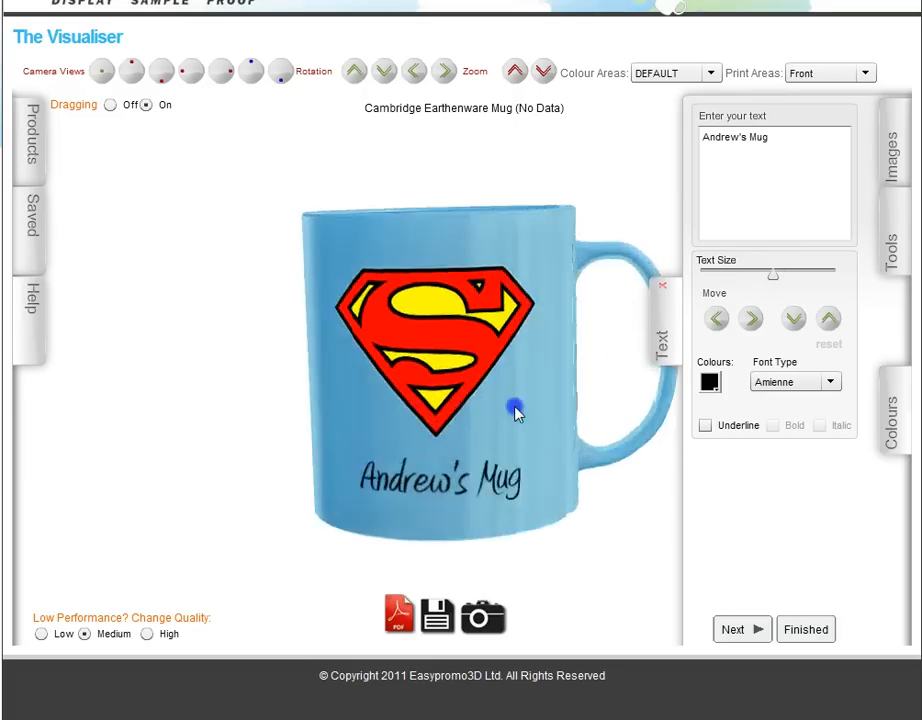
{"action": "left_click", "coordinate": [893, 245]}
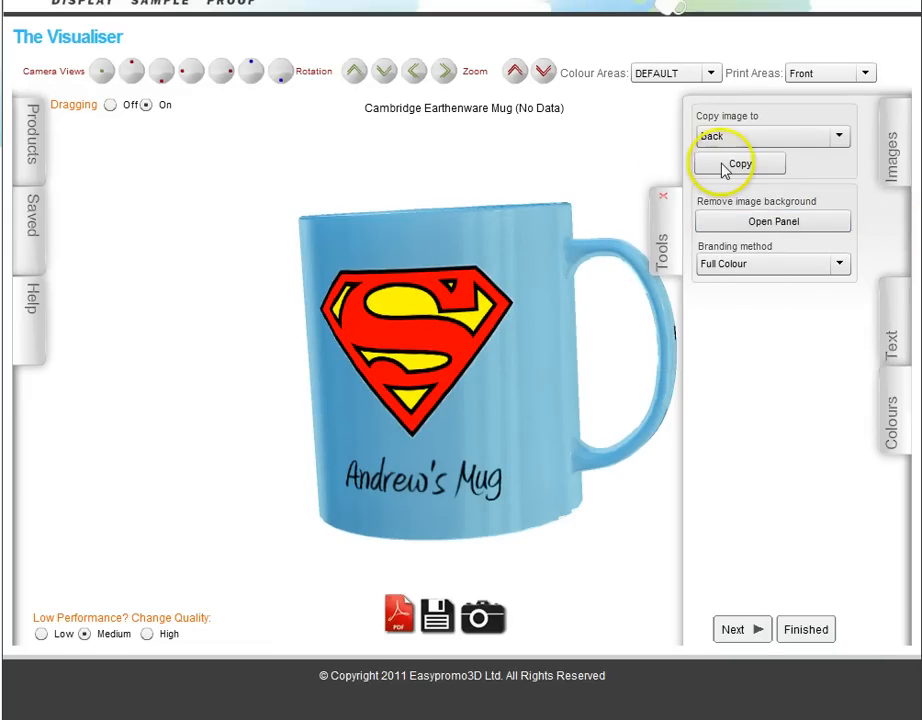
{"action": "left_click", "coordinate": [663, 236]}
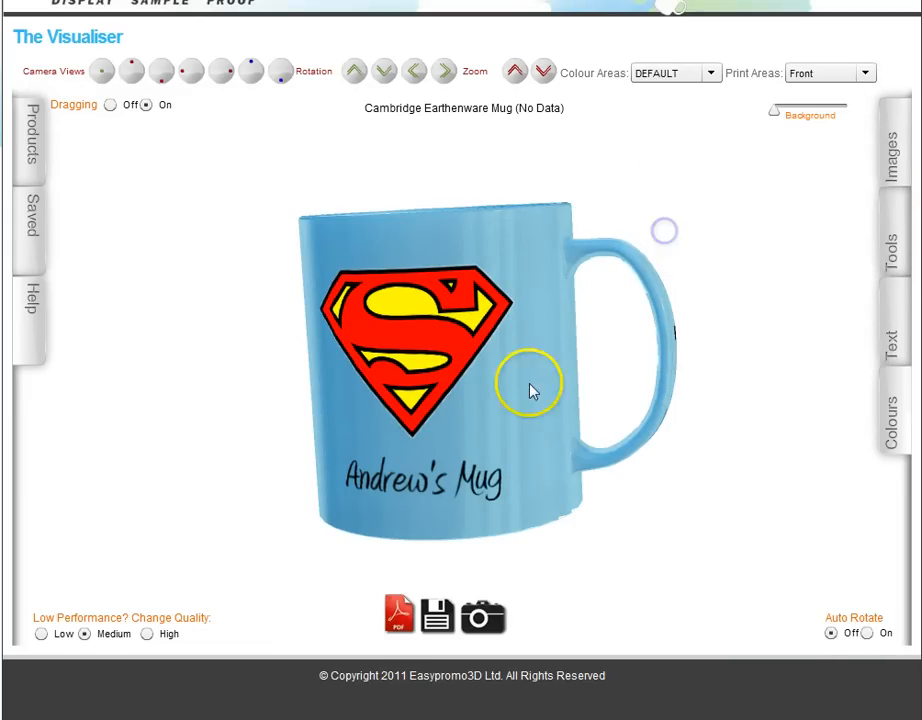
{"action": "left_click_drag", "start_coordinate": [400, 375], "coordinate": [418, 392]}
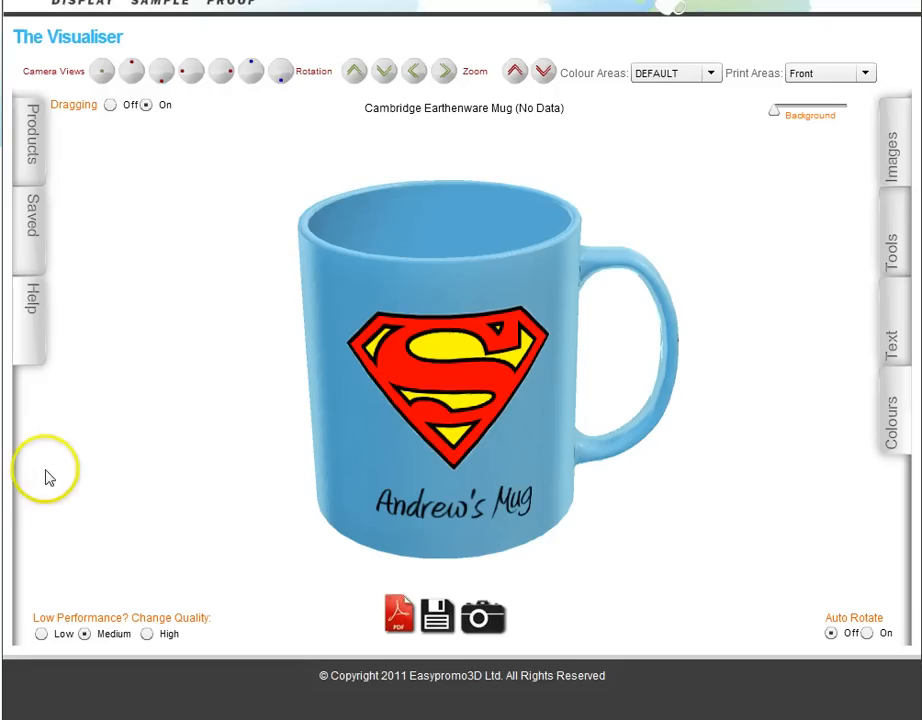
{"action": "left_click", "coordinate": [432, 617]}
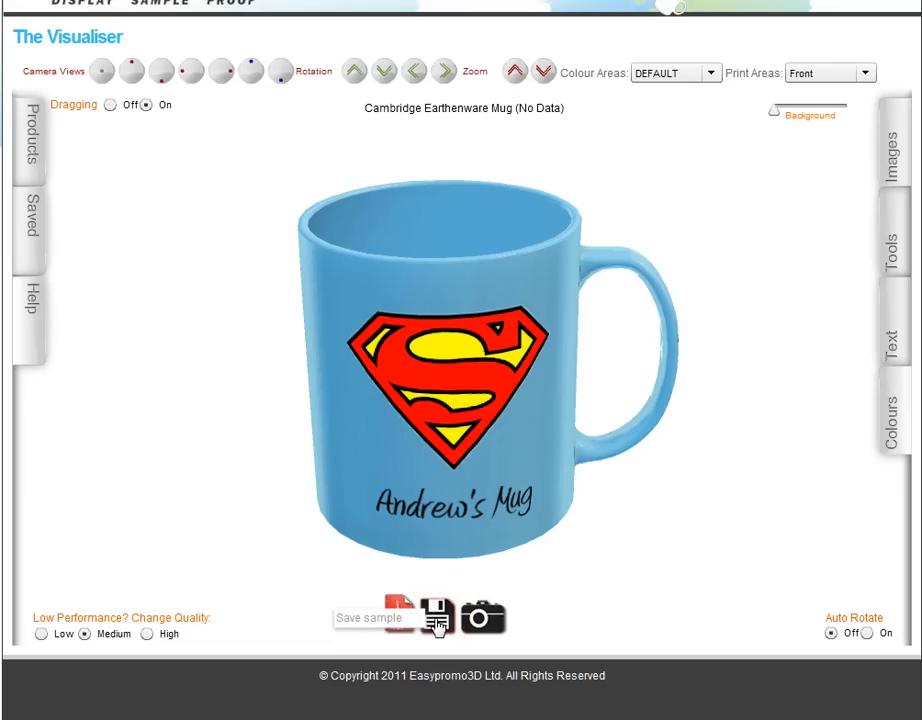
{"action": "left_click", "coordinate": [480, 620]}
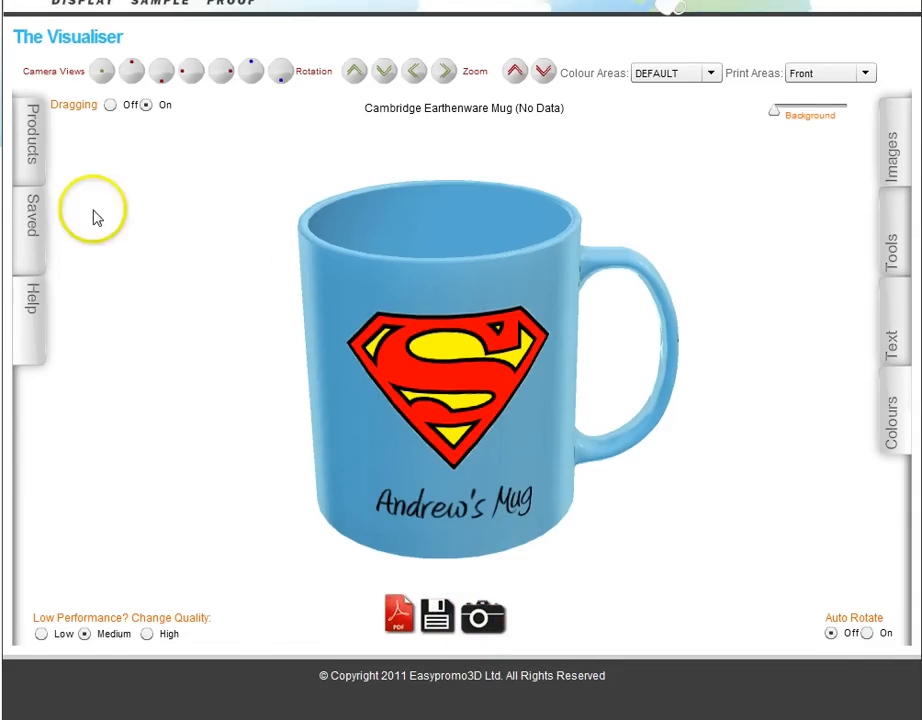
- Check the saved samples search and its product categories, keep the Default category and close it without searching
{"action": "left_click", "coordinate": [28, 232]}
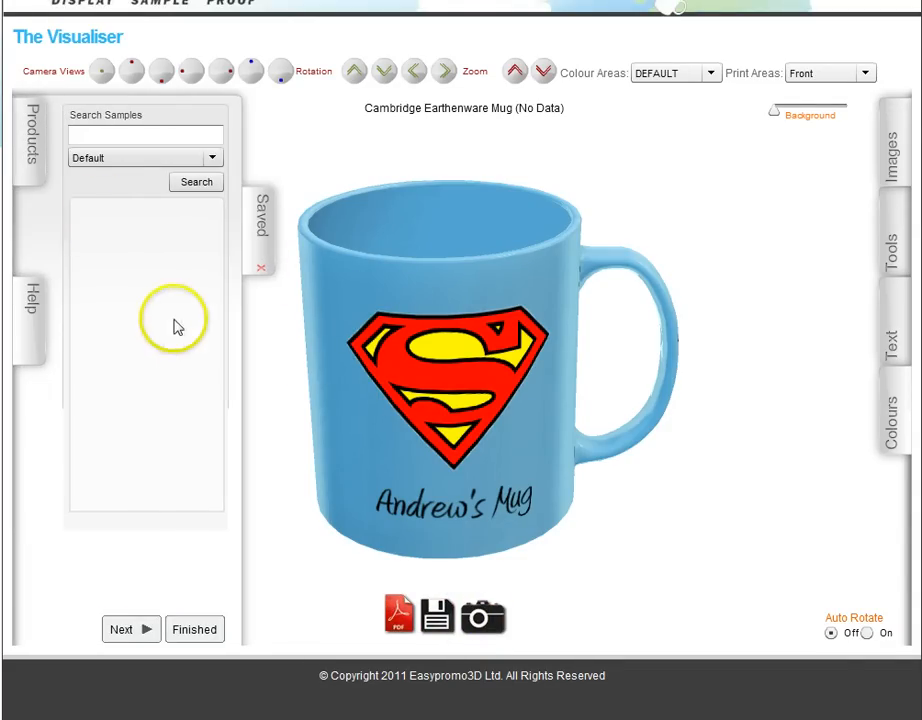
{"action": "left_click", "coordinate": [148, 160]}
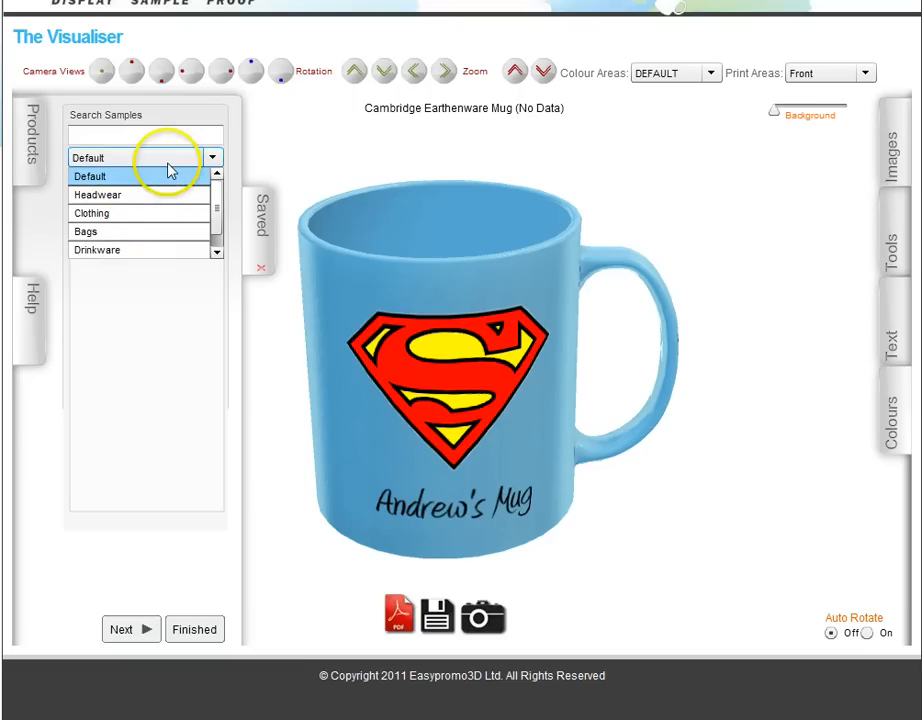
{"action": "left_click", "coordinate": [168, 172]}
{"action": "left_click", "coordinate": [257, 222]}
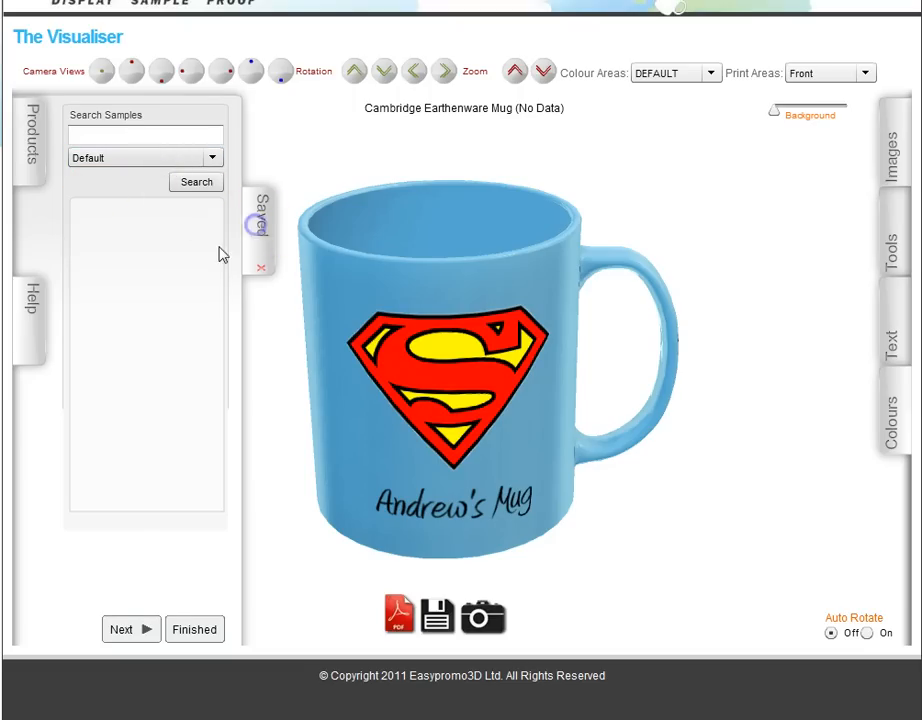
{"action": "left_click", "coordinate": [196, 469]}
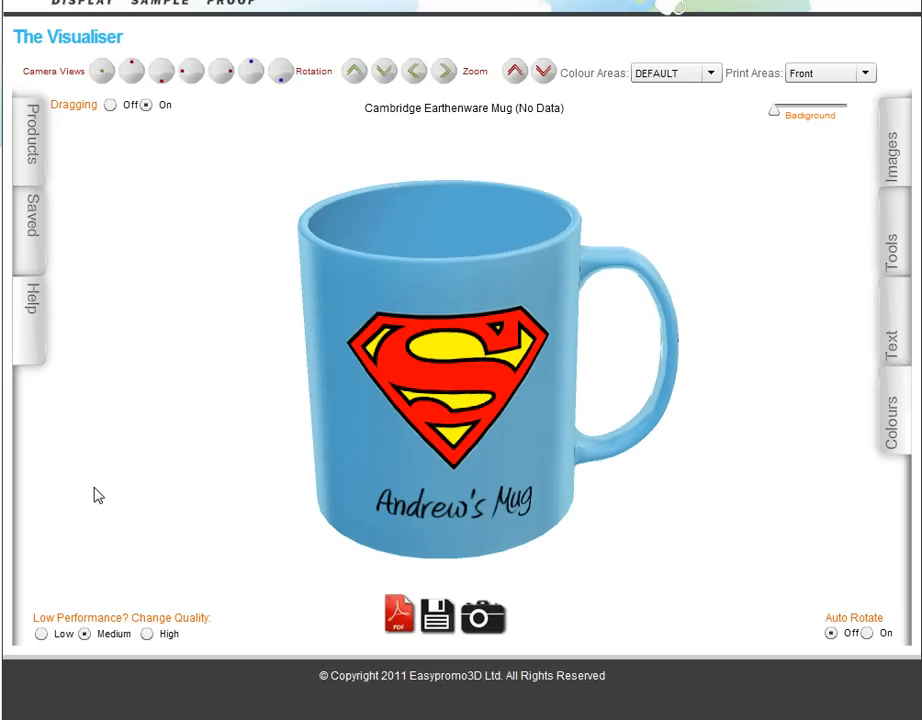
- Save the mug design as a sample in the Drinkware category, named with the owner's first name in possessive form and "Mug", without notes
{"action": "left_click", "coordinate": [437, 616]}
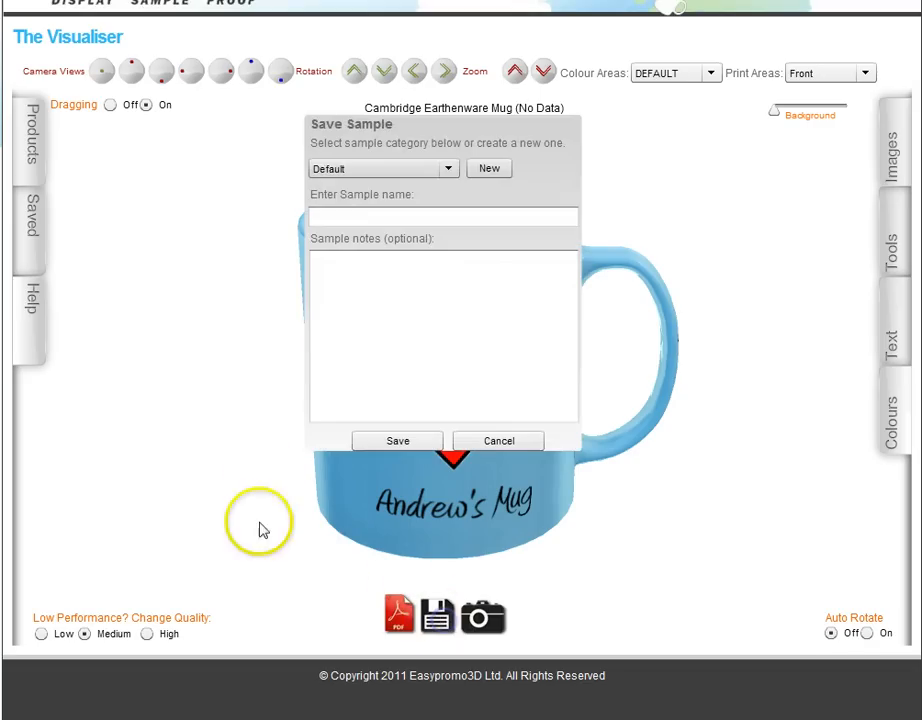
{"action": "left_click", "coordinate": [385, 172]}
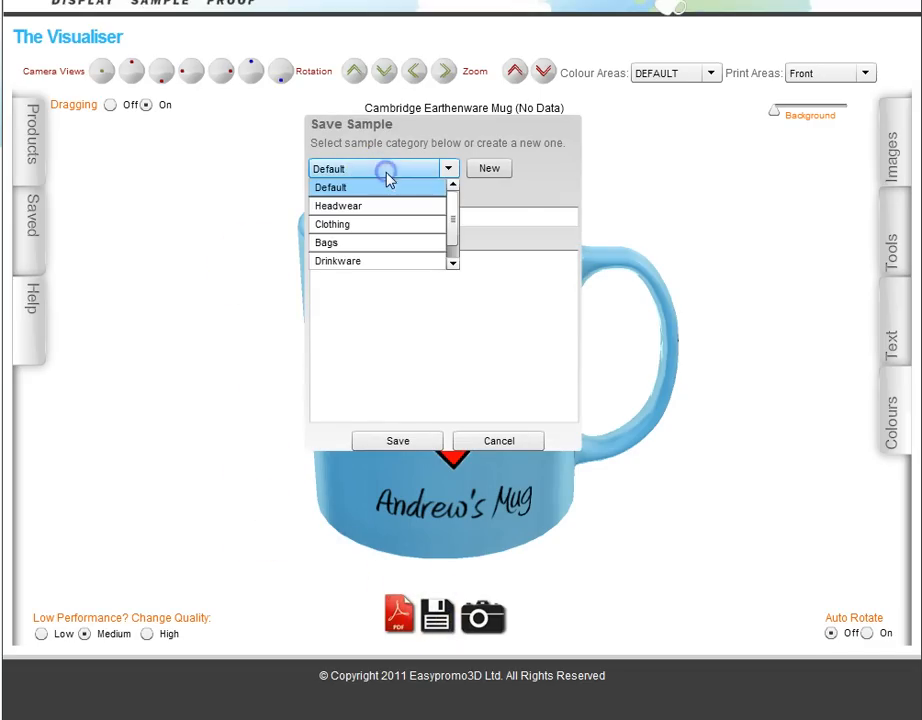
{"action": "left_click", "coordinate": [340, 262]}
{"action": "left_click", "coordinate": [335, 218]}
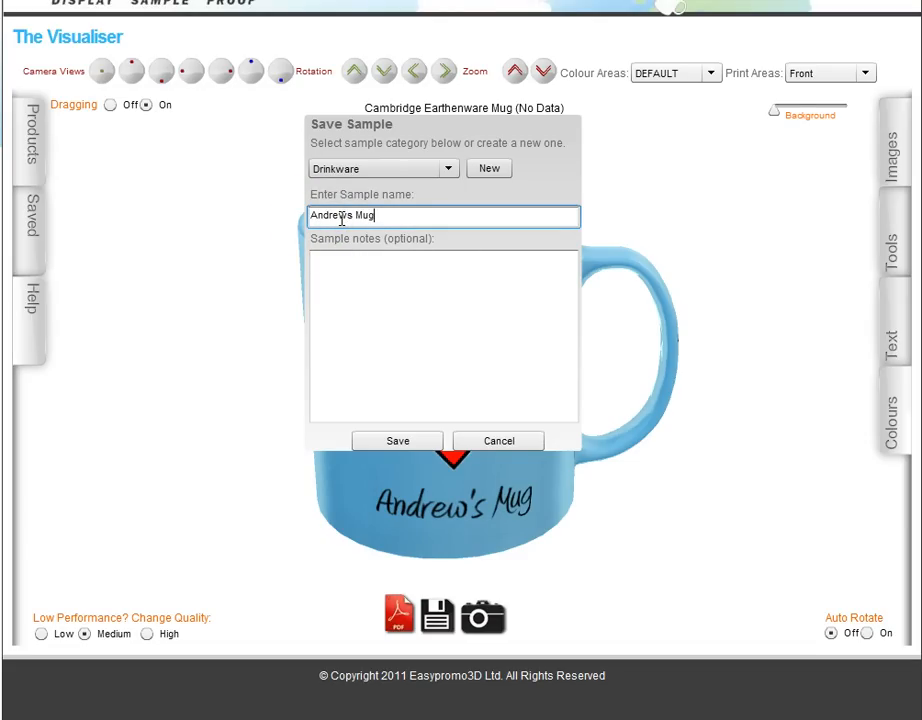
{"action": "left_click", "coordinate": [396, 441]}
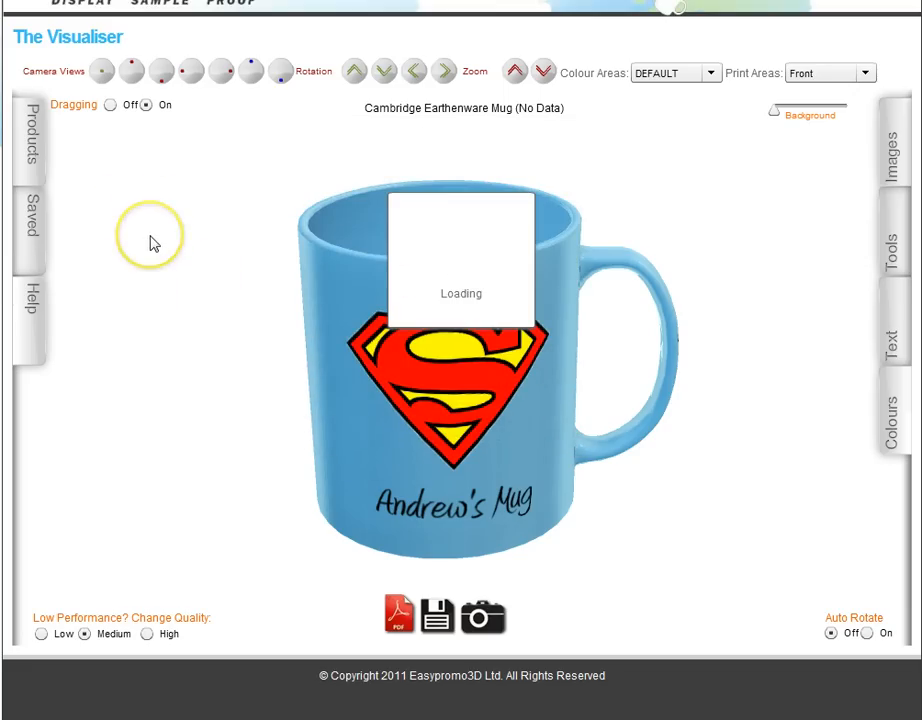